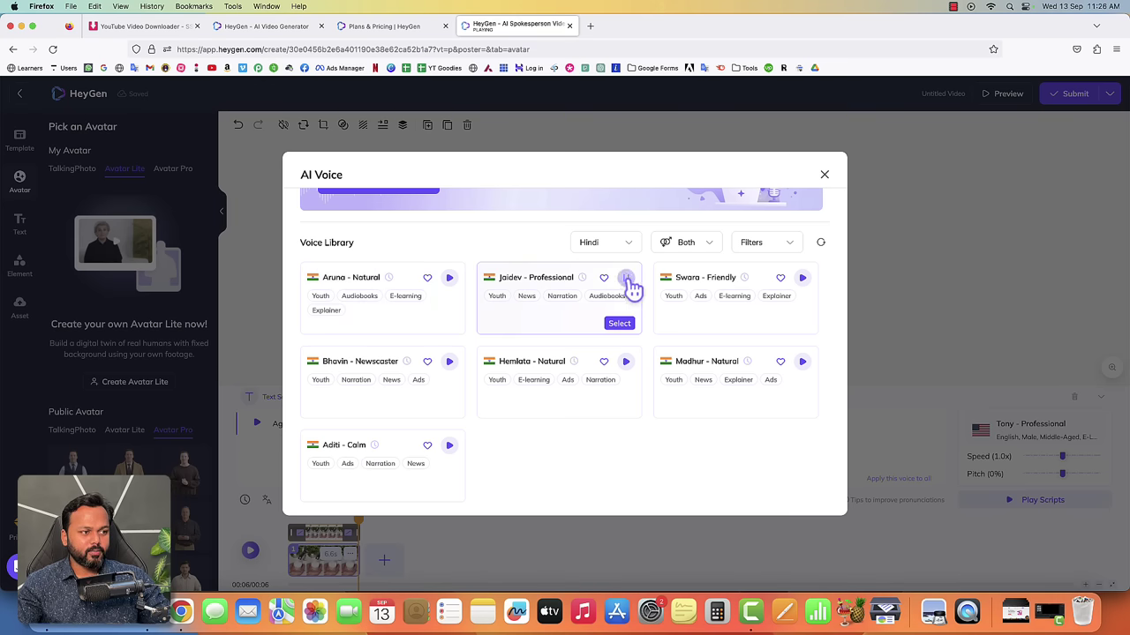
# - Preview the Swara - Friendly voice, select it for the script, and play the video
pyautogui.click(802, 279)
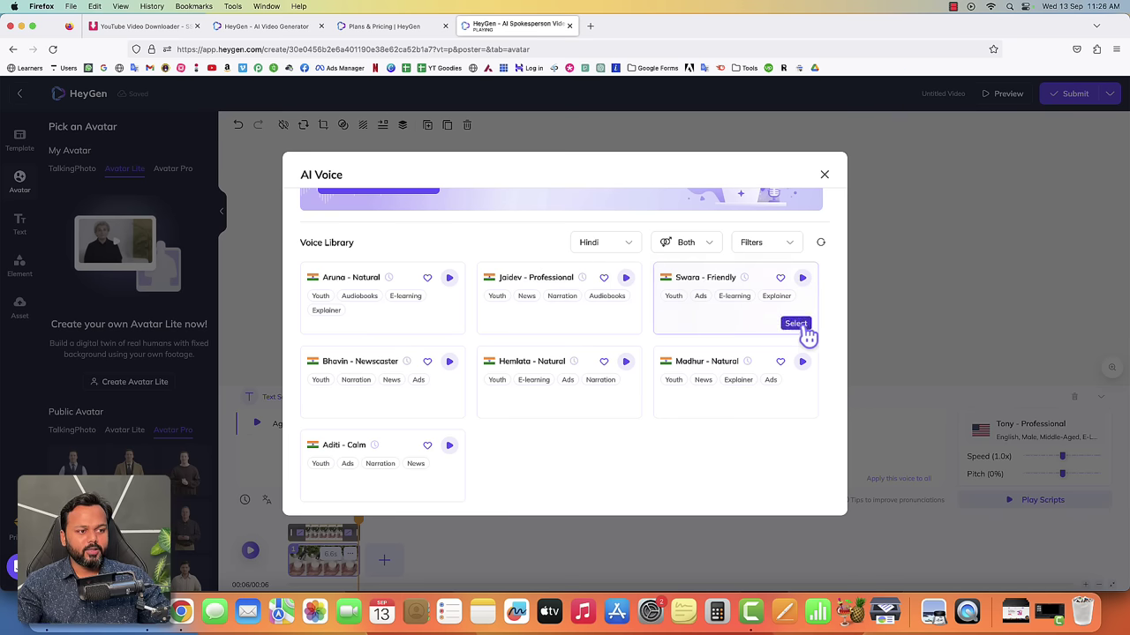
pyautogui.click(803, 324)
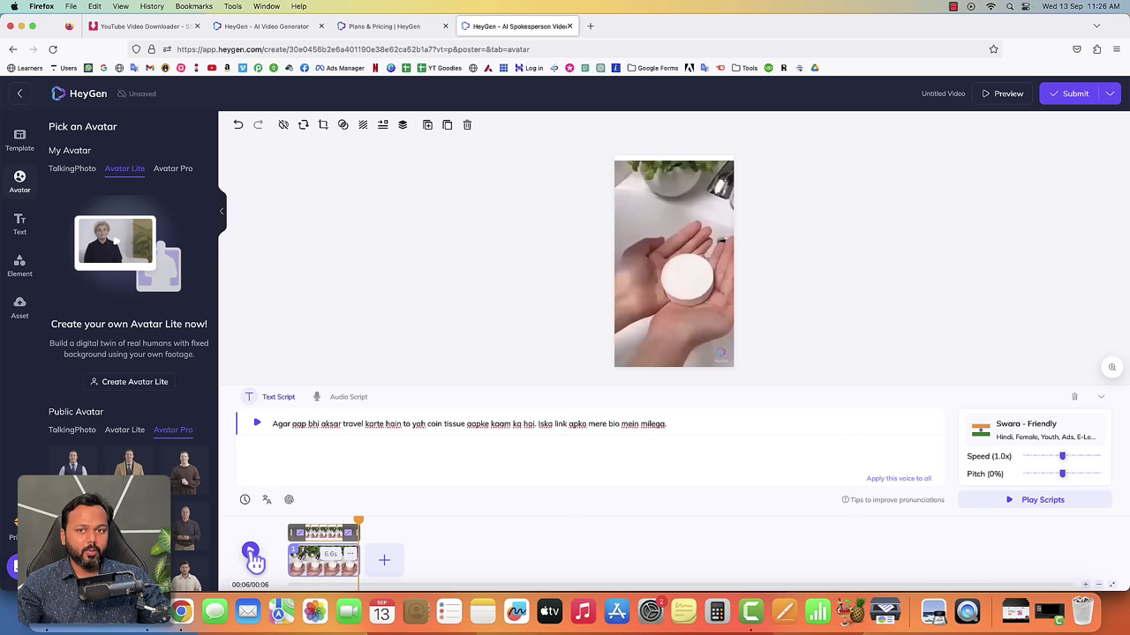
pyautogui.click(252, 554)
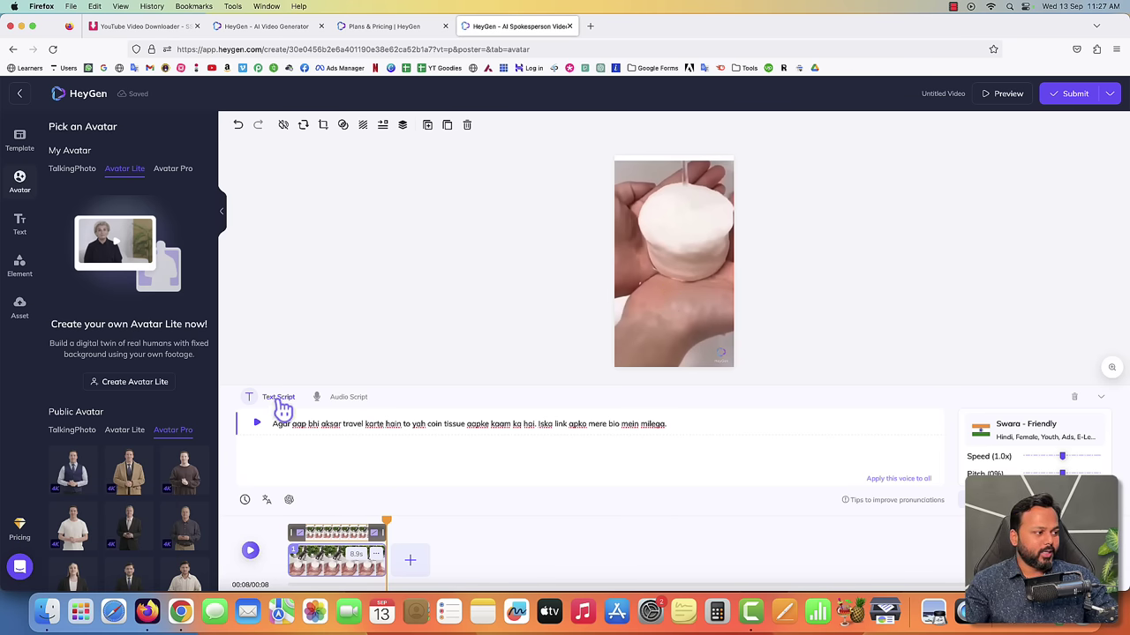
# - Browse the Avatar Lite public avatars, then switch to the TalkingPhoto avatars
pyautogui.scroll(-3, 147, 383)
pyautogui.scroll(-2, 146, 383)
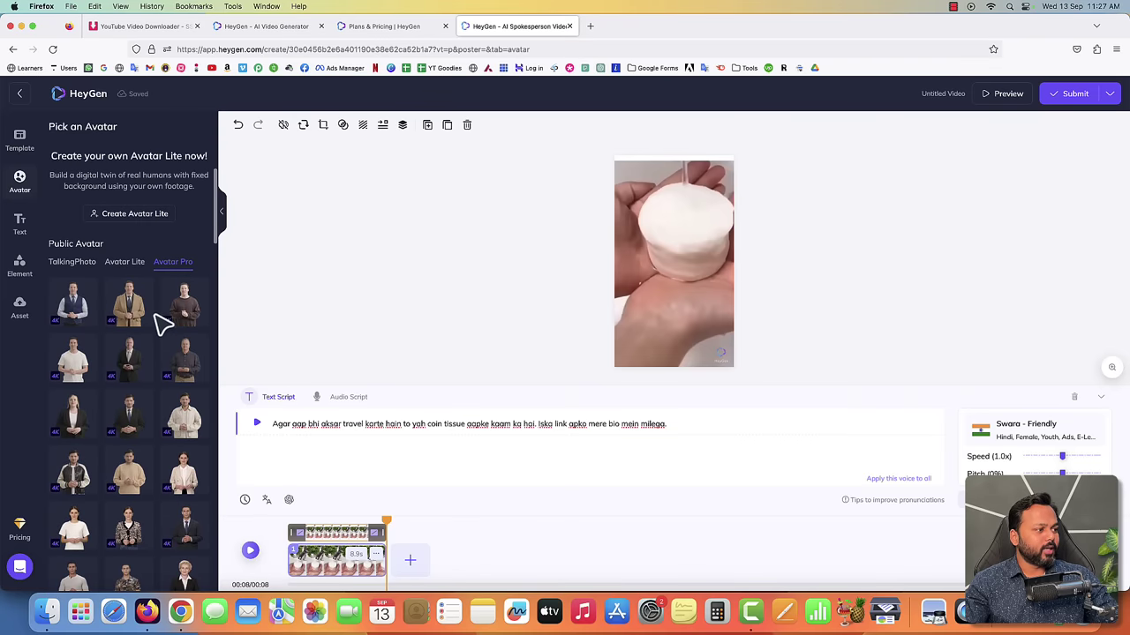
pyautogui.click(125, 262)
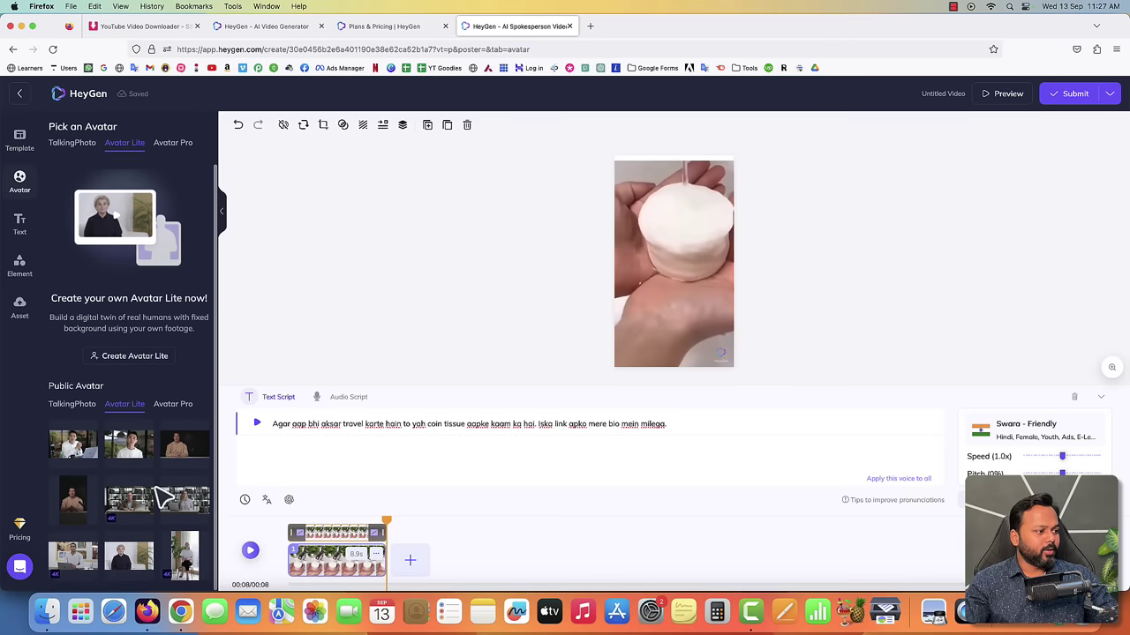
pyautogui.click(76, 408)
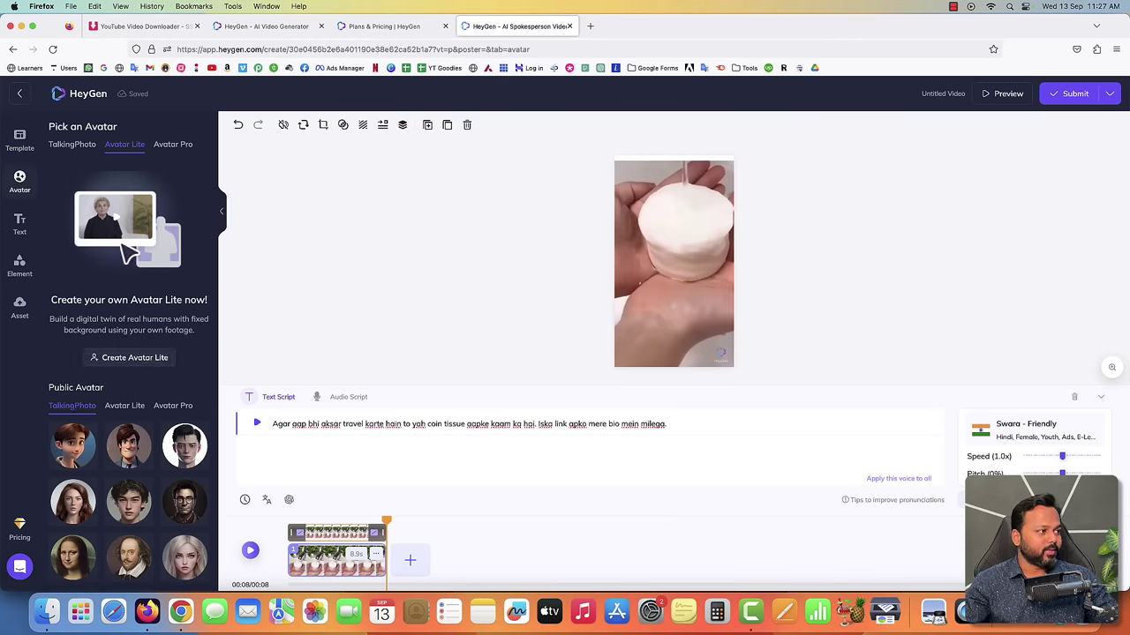
pyautogui.scroll(-2, 79, 441)
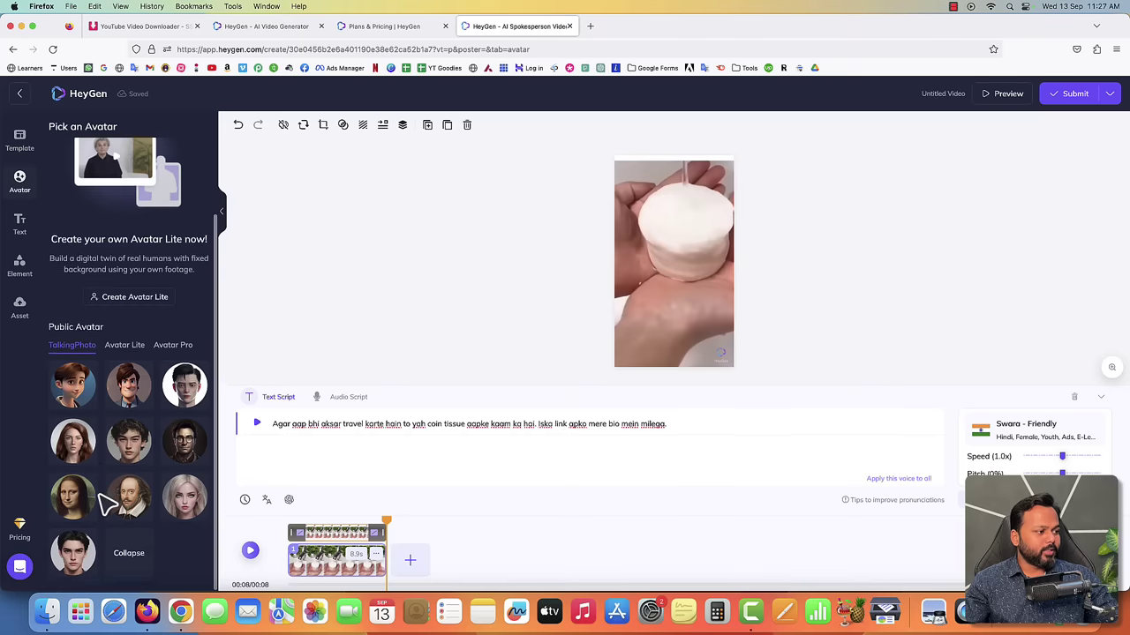
# - Add a woman's talking-photo avatar, shrink it to a small overlay, and submit the video for rendering
pyautogui.click(79, 454)
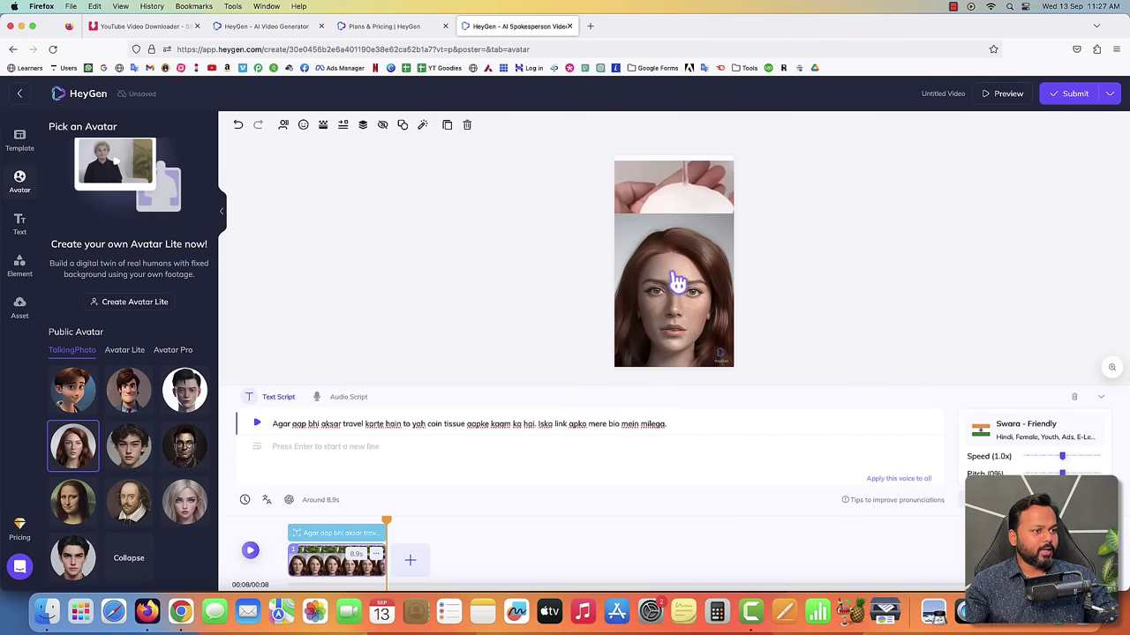
pyautogui.click(708, 282)
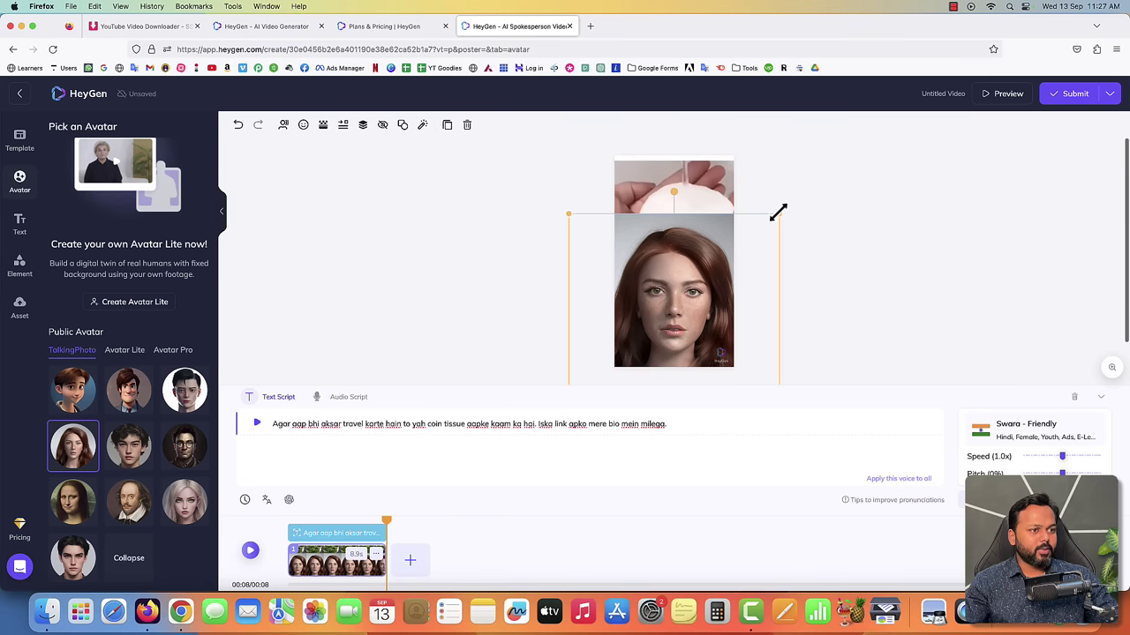
pyautogui.moveTo(755, 224); pyautogui.dragTo(652, 342)
pyautogui.click(819, 330)
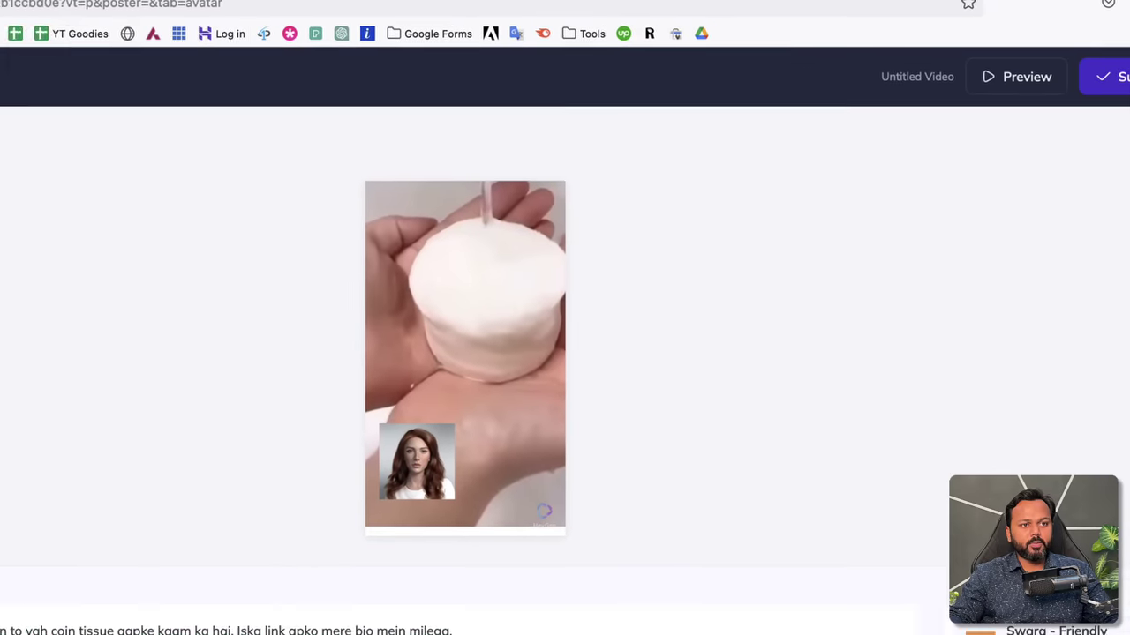
pyautogui.click(1103, 77)
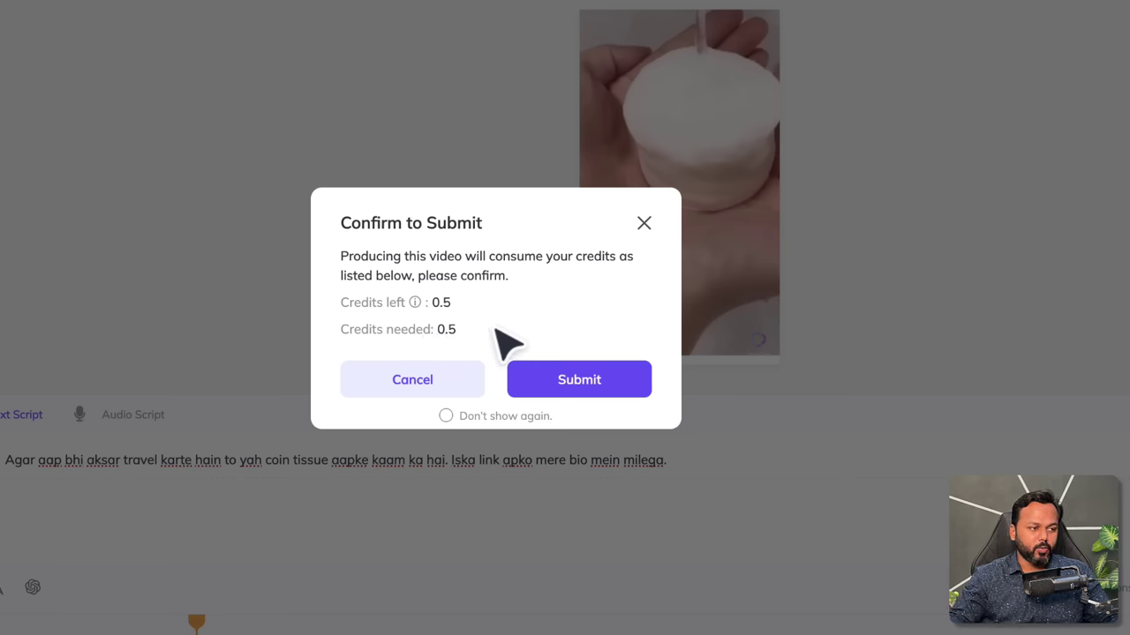
pyautogui.click(581, 383)
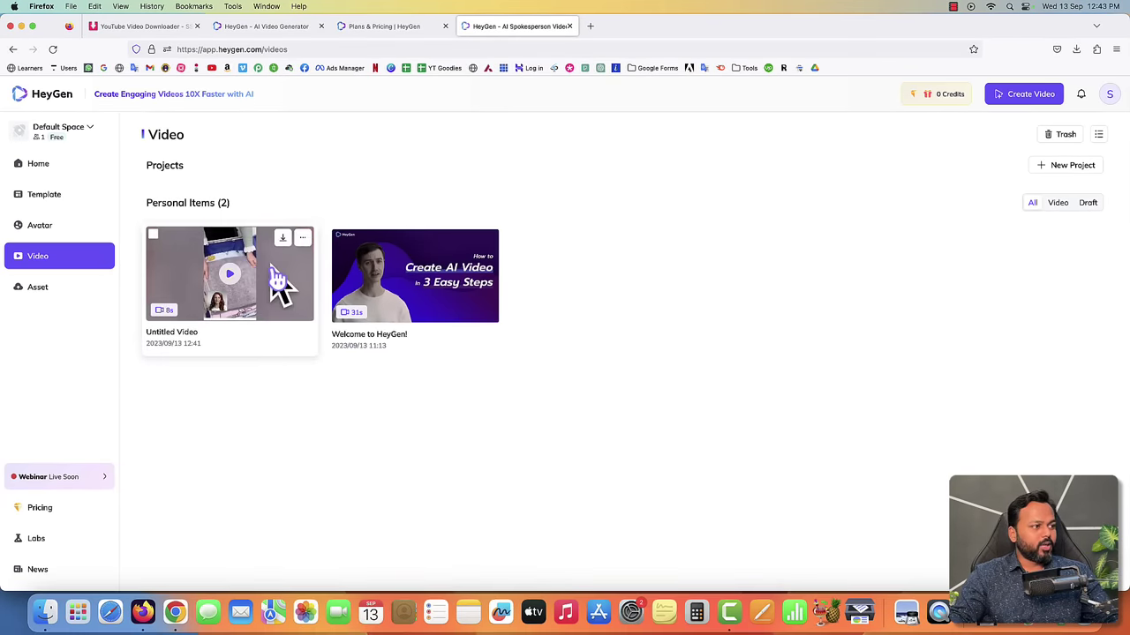
# - Download the rendered Untitled Video, play it in QuickTime, then close it
pyautogui.click(284, 240)
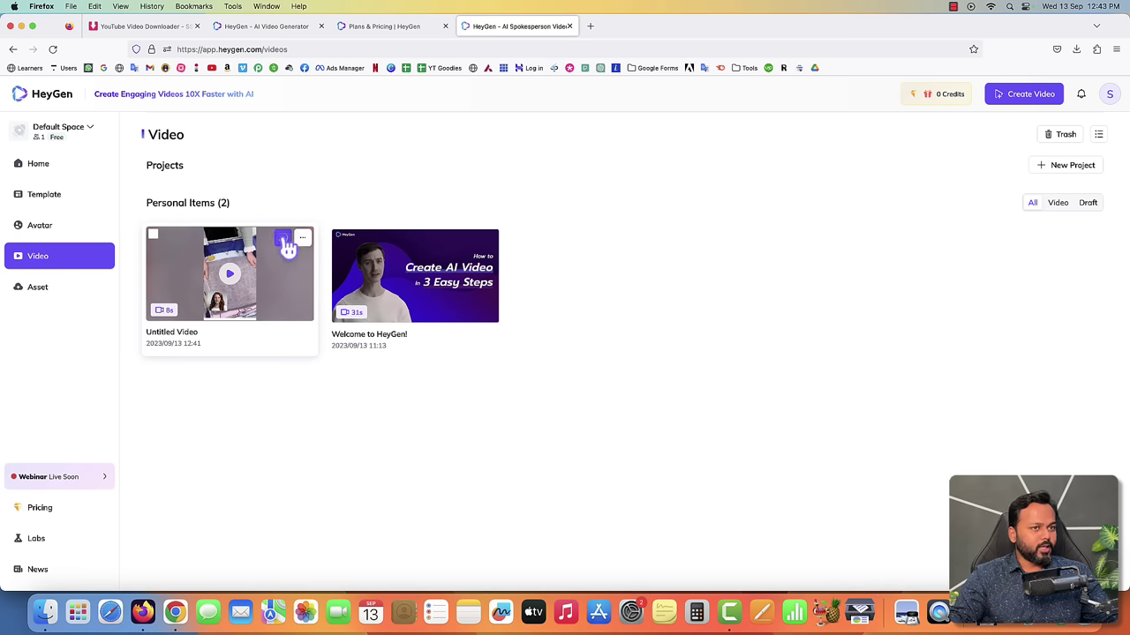
pyautogui.click(926, 81)
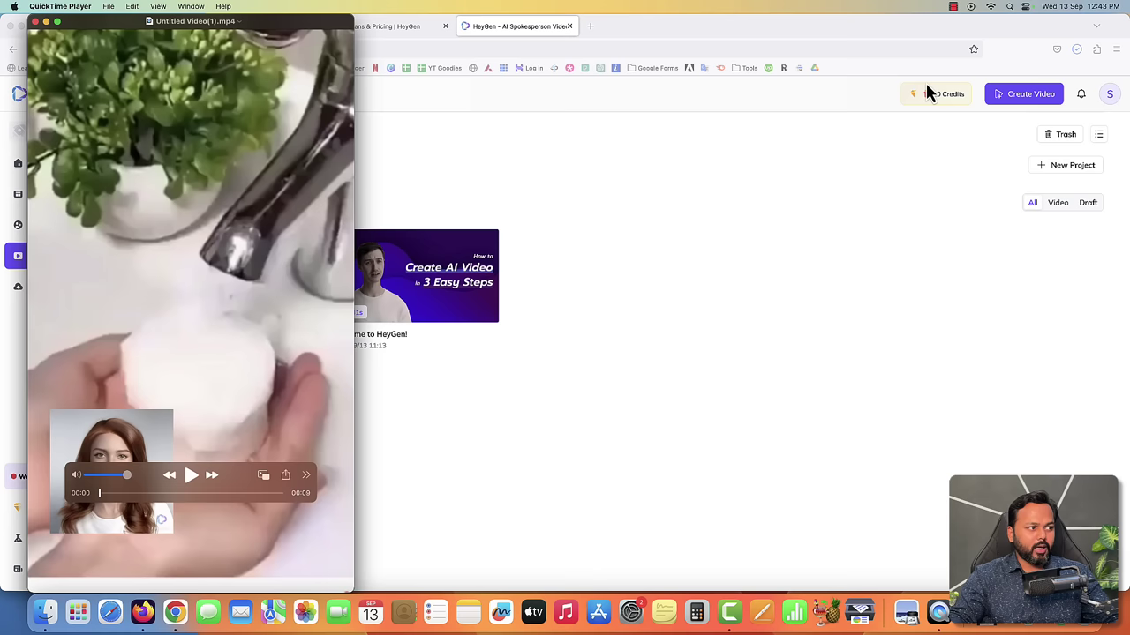
pyautogui.moveTo(294, 30); pyautogui.dragTo(598, 50)
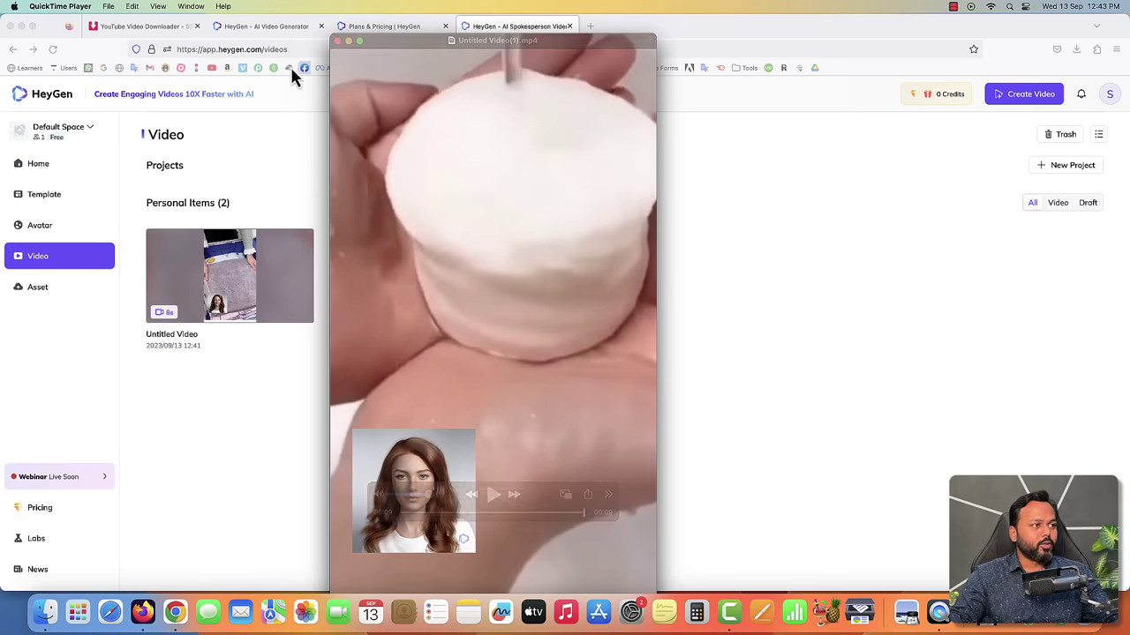
pyautogui.click(337, 42)
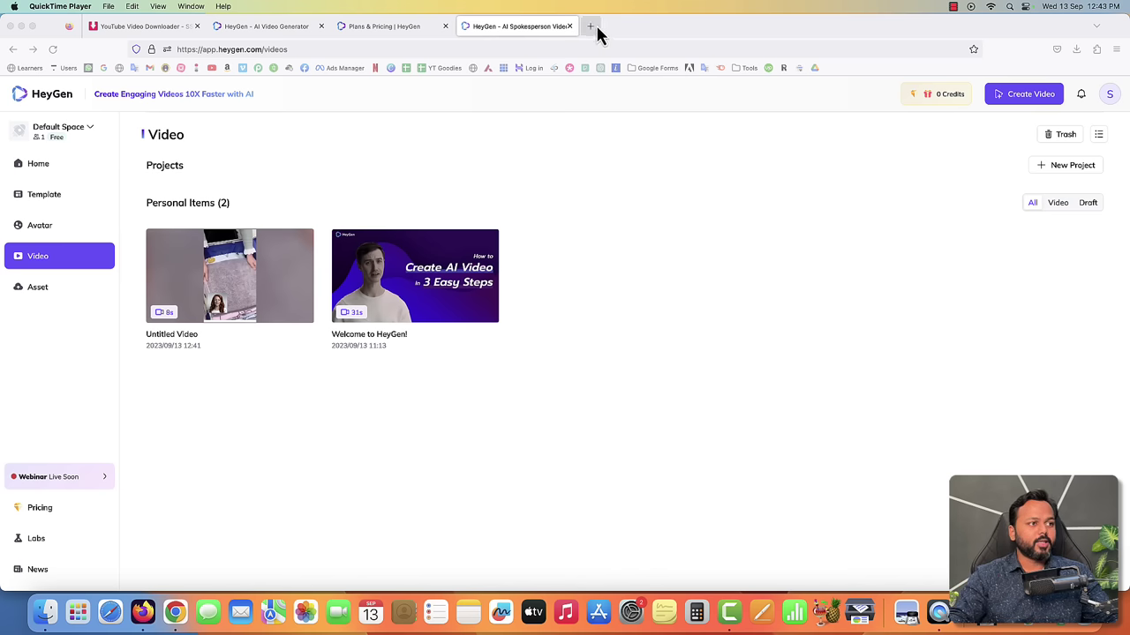
# - Open a new private Firefox window and load Google
pyautogui.click(1116, 49)
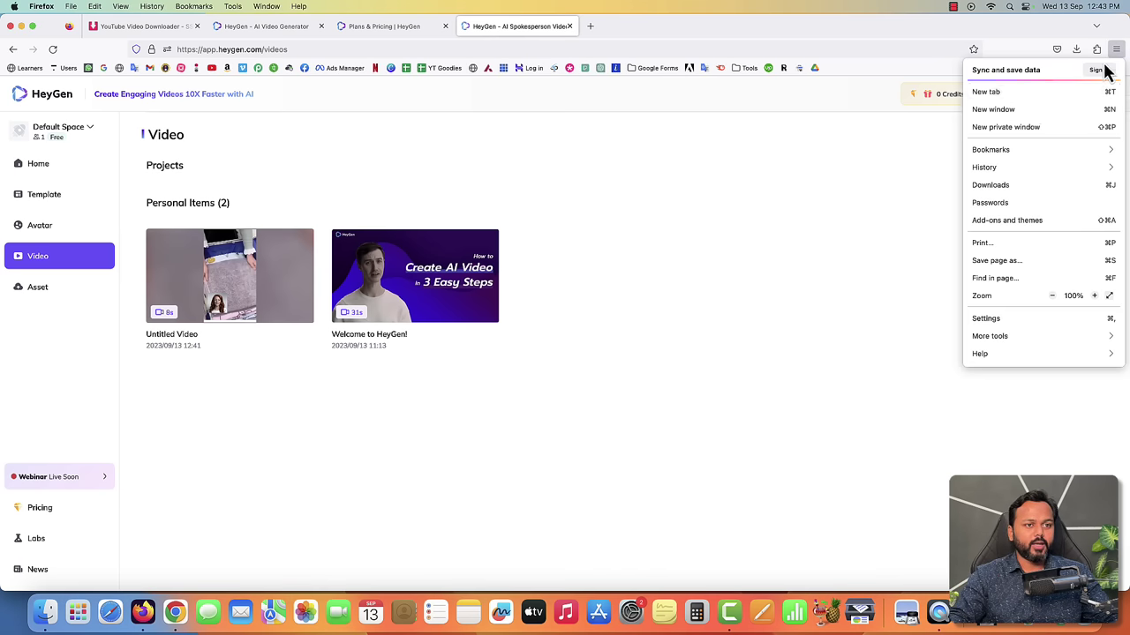
pyautogui.click(1021, 128)
pyautogui.click(103, 71)
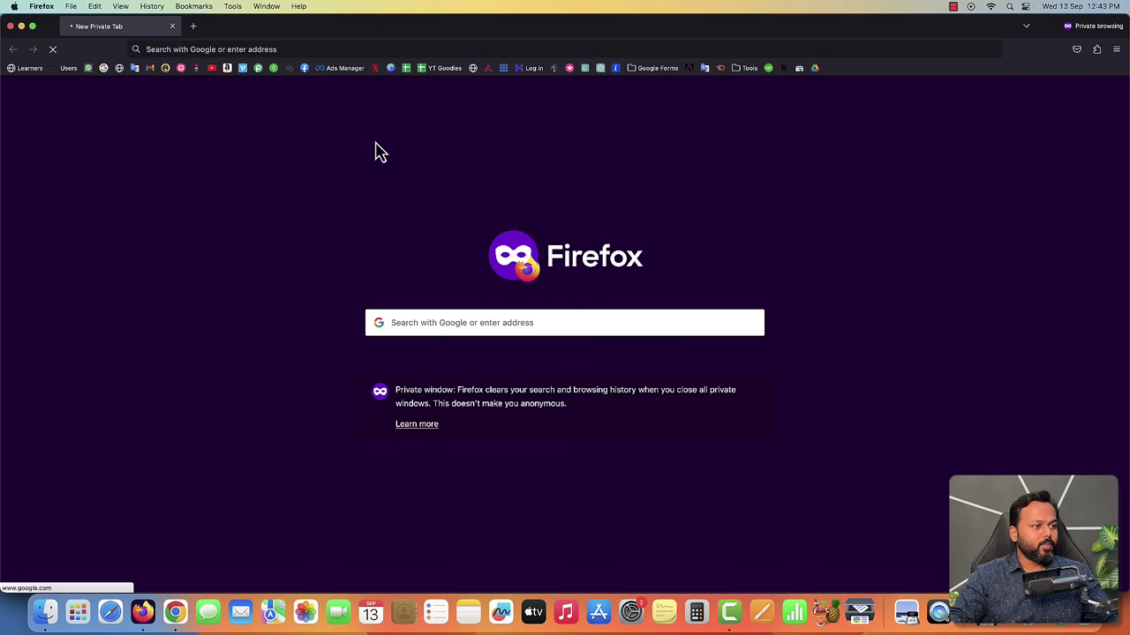
# - Search 'amazon affiliate program', block location access, and open Amazon.in Associates Central
pyautogui.click(519, 294)
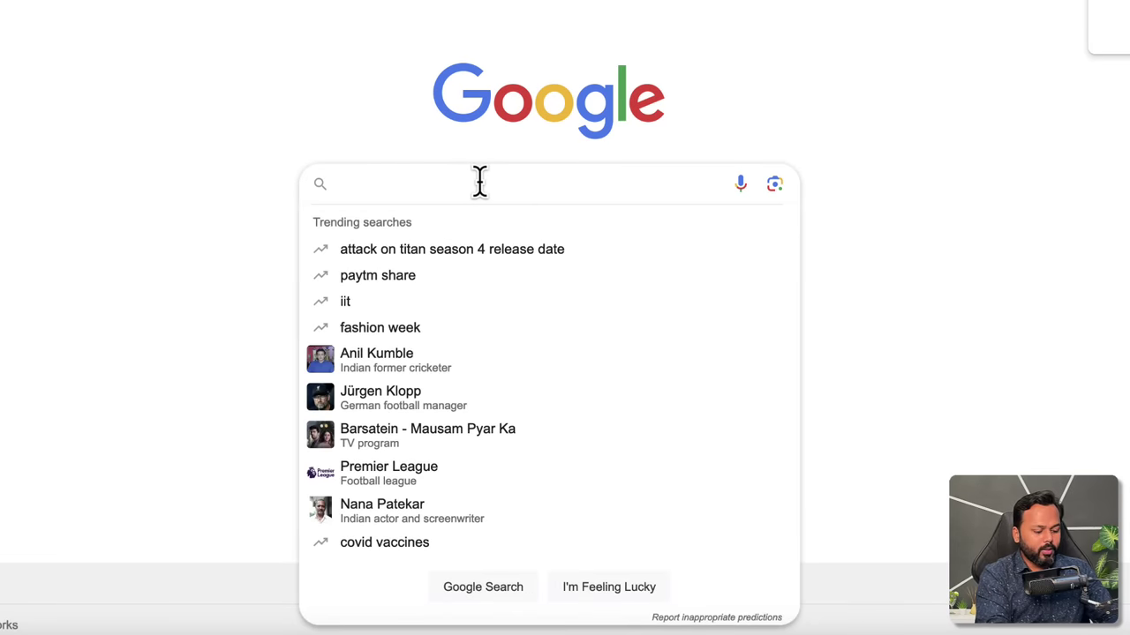
pyautogui.write('amazon affiliate program')
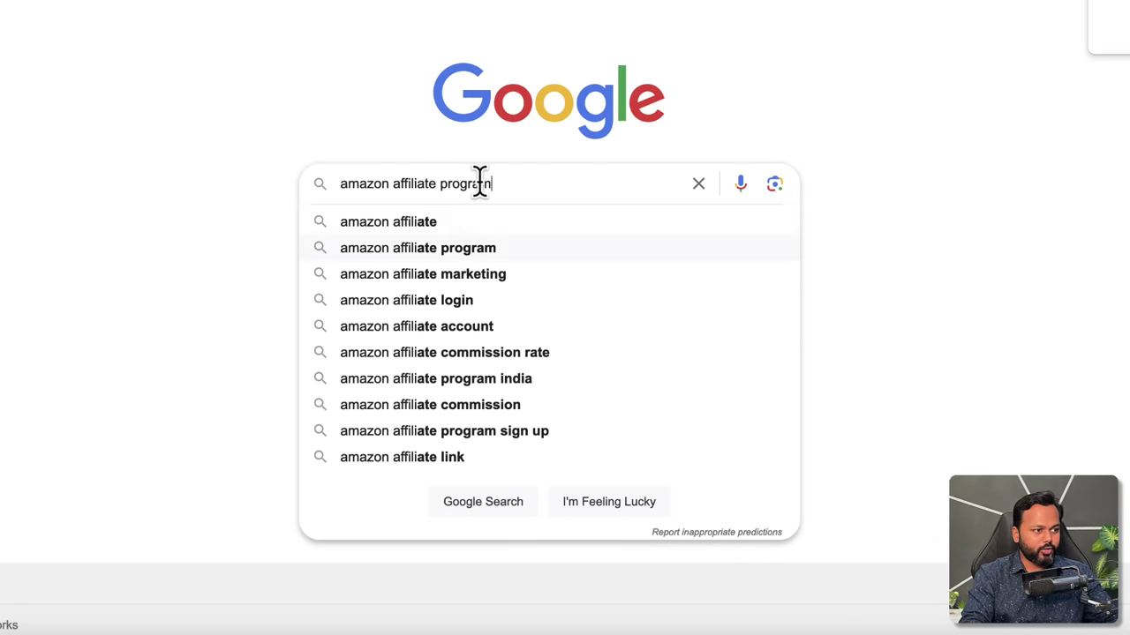
pyautogui.press('Return')
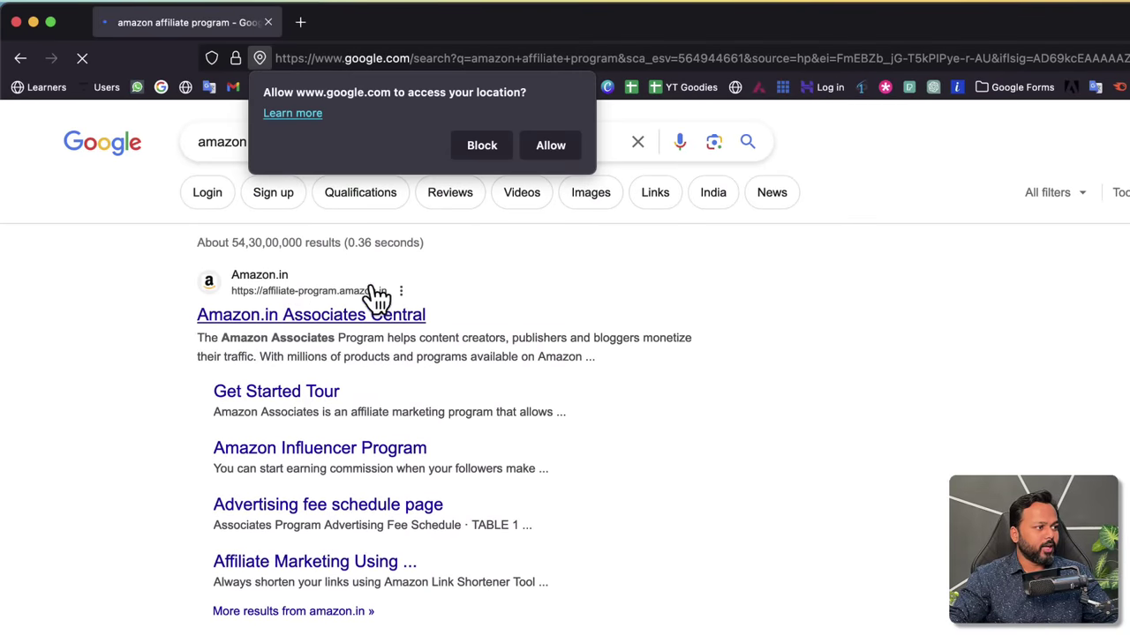
pyautogui.click(481, 148)
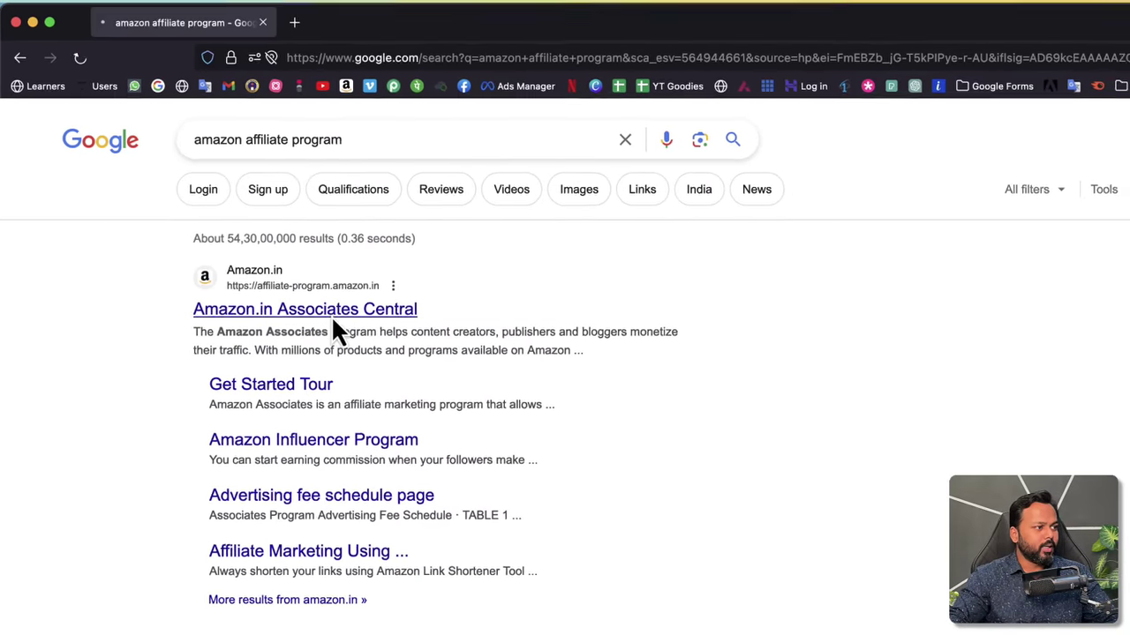
pyautogui.click(331, 317)
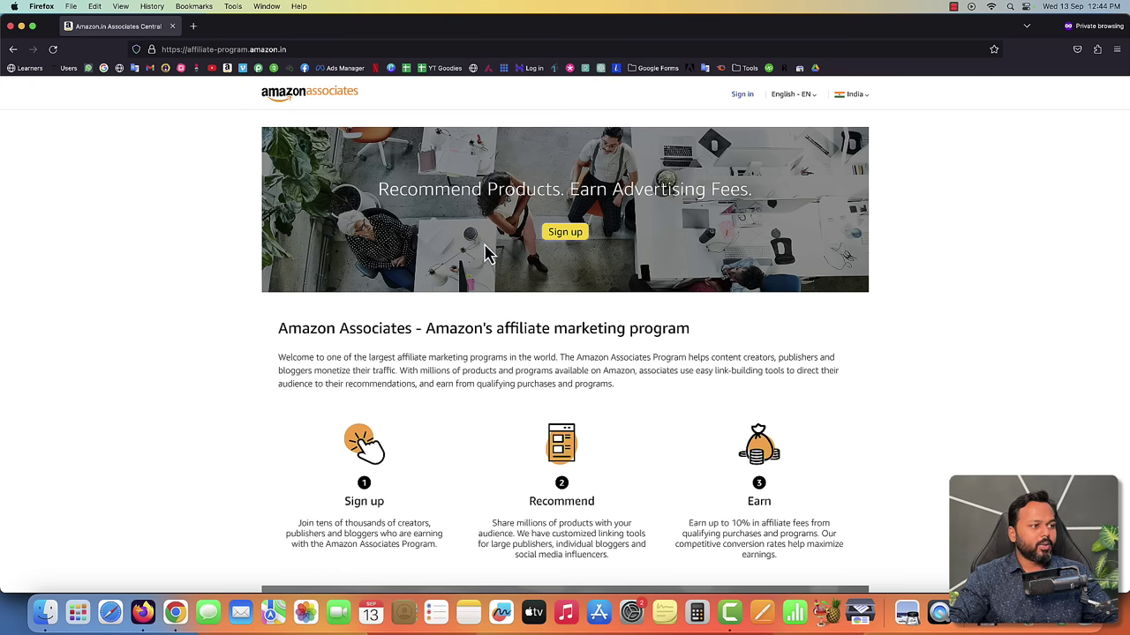
# - Start the Associates signup and choose to create a new Amazon account
pyautogui.moveTo(381, 191); pyautogui.dragTo(746, 188)
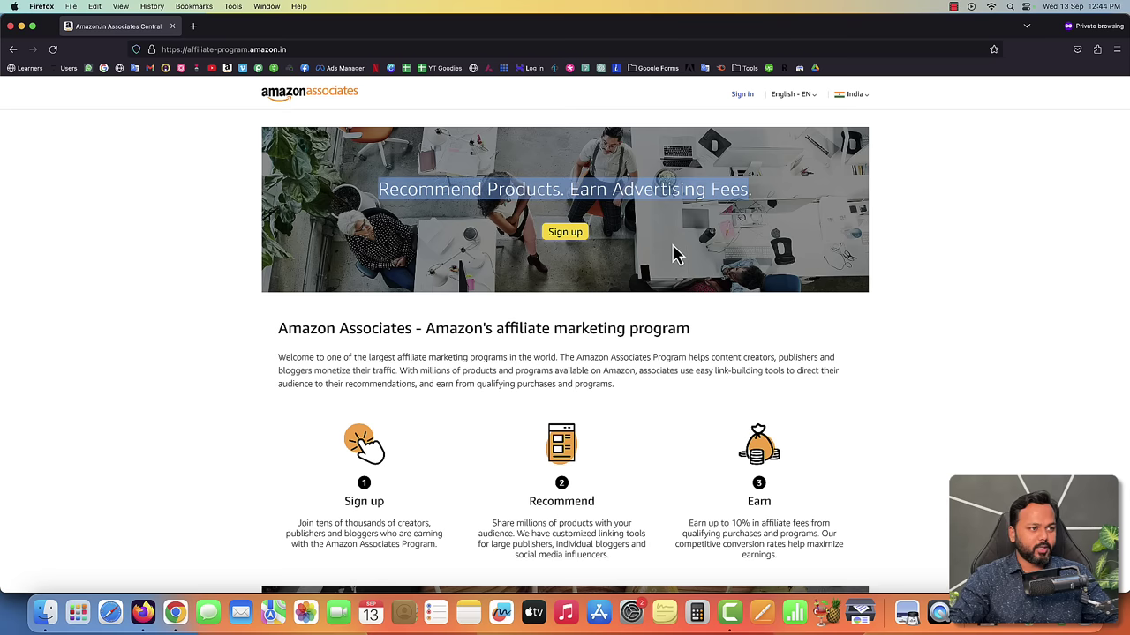
pyautogui.click(677, 254)
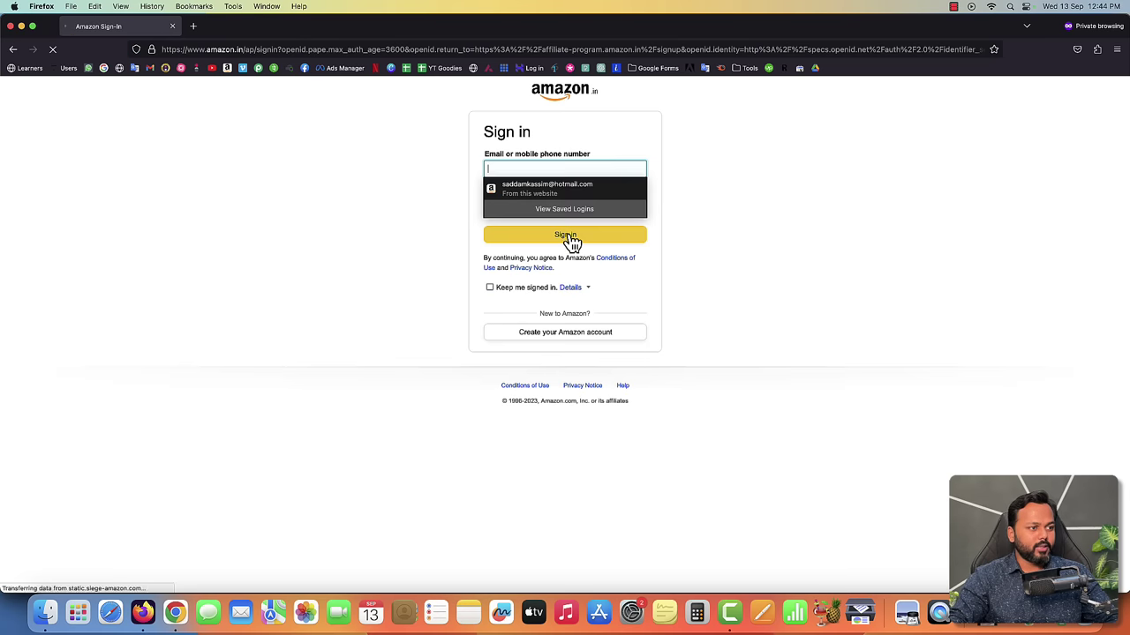
pyautogui.click(711, 225)
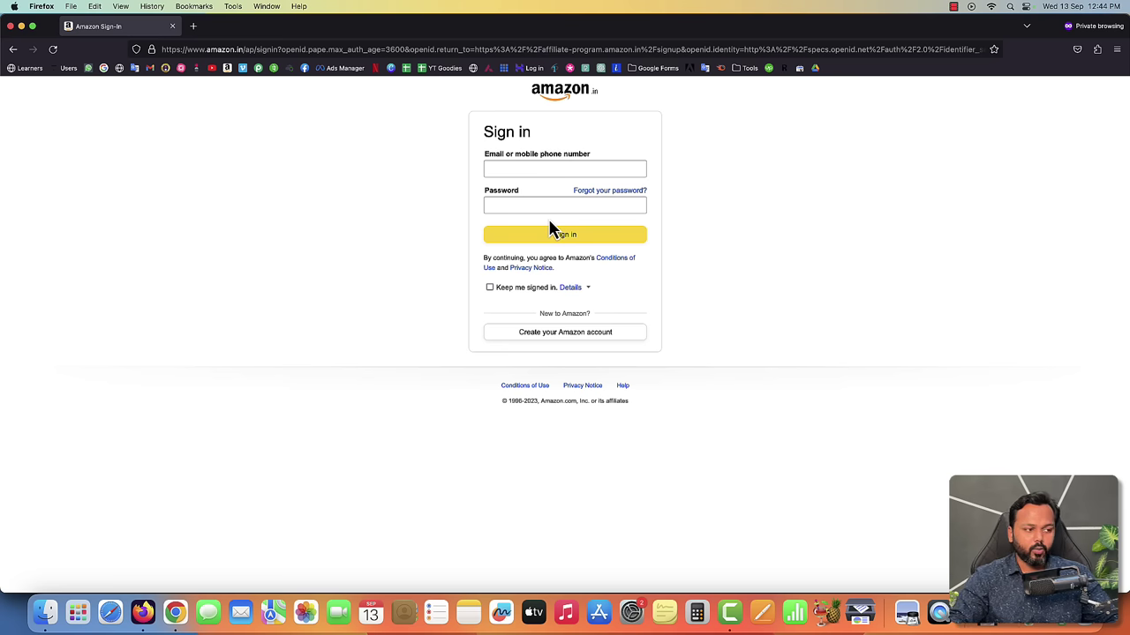
pyautogui.click(547, 341)
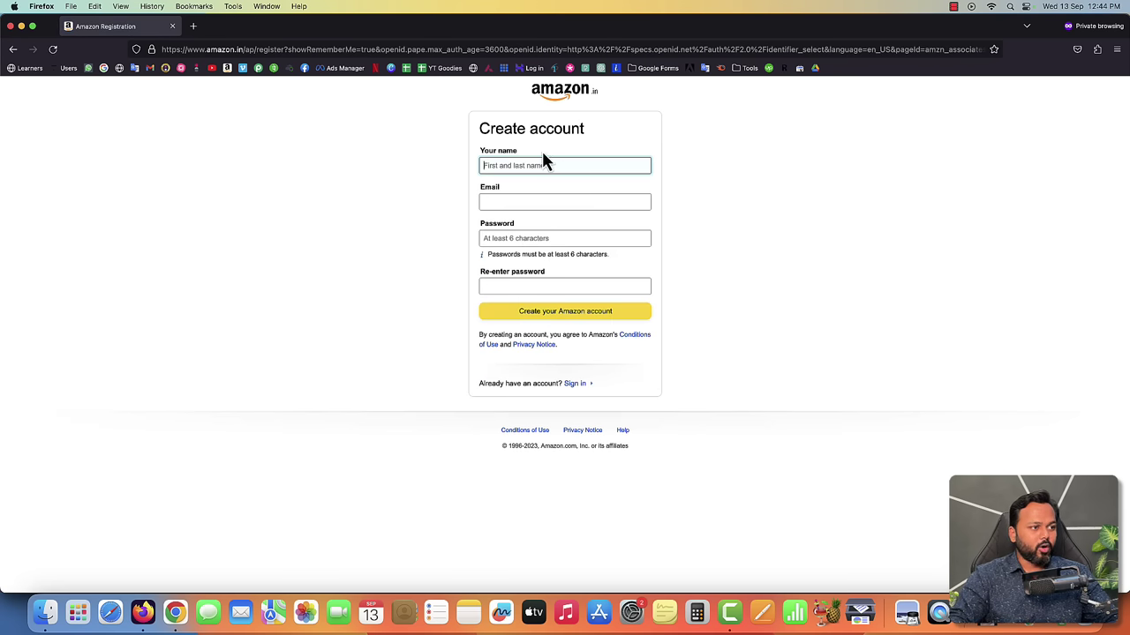
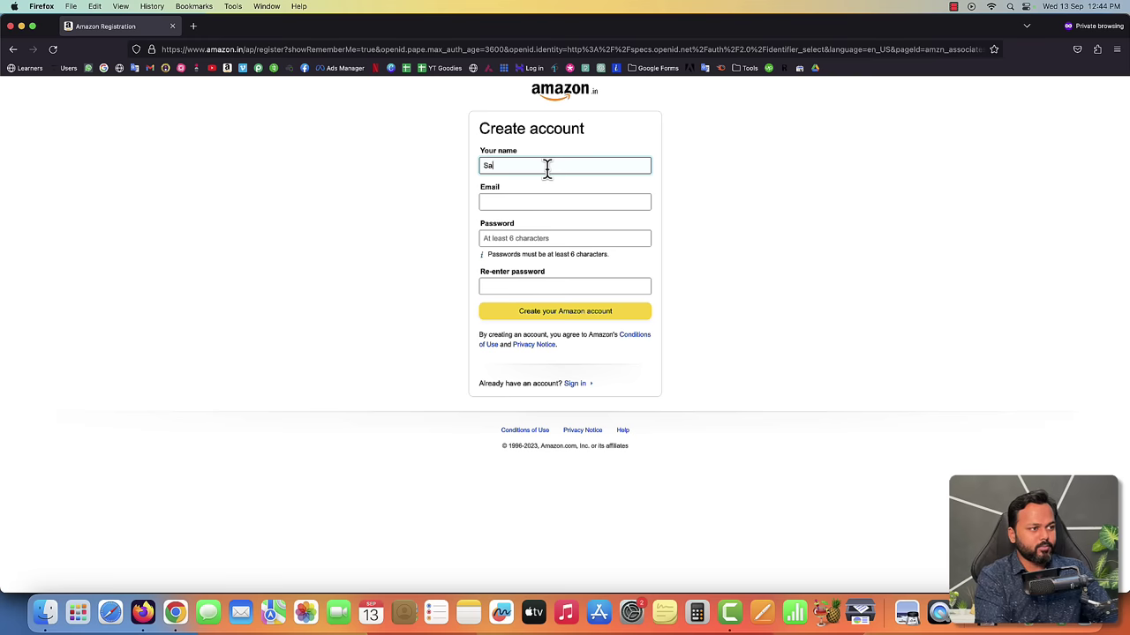
# - Enter the name, e-mail and password twice, create the account, and prepare to verify it
pyautogui.press('Tab')
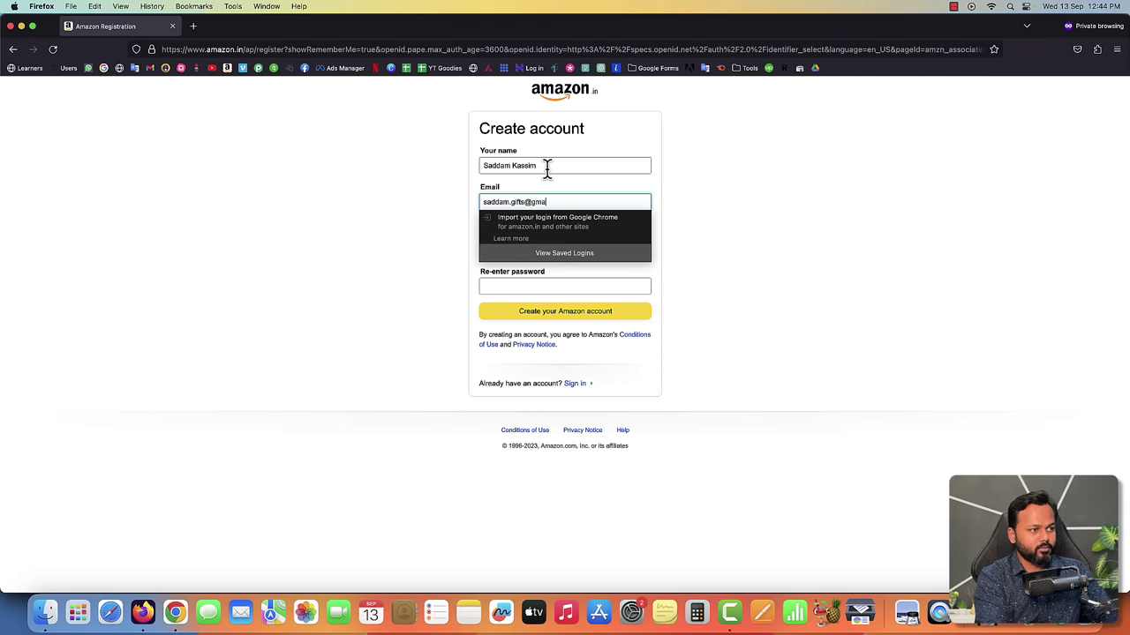
pyautogui.press('Tab')
pyautogui.write('••••••••••')
pyautogui.press('Tab')
pyautogui.write('••••••')
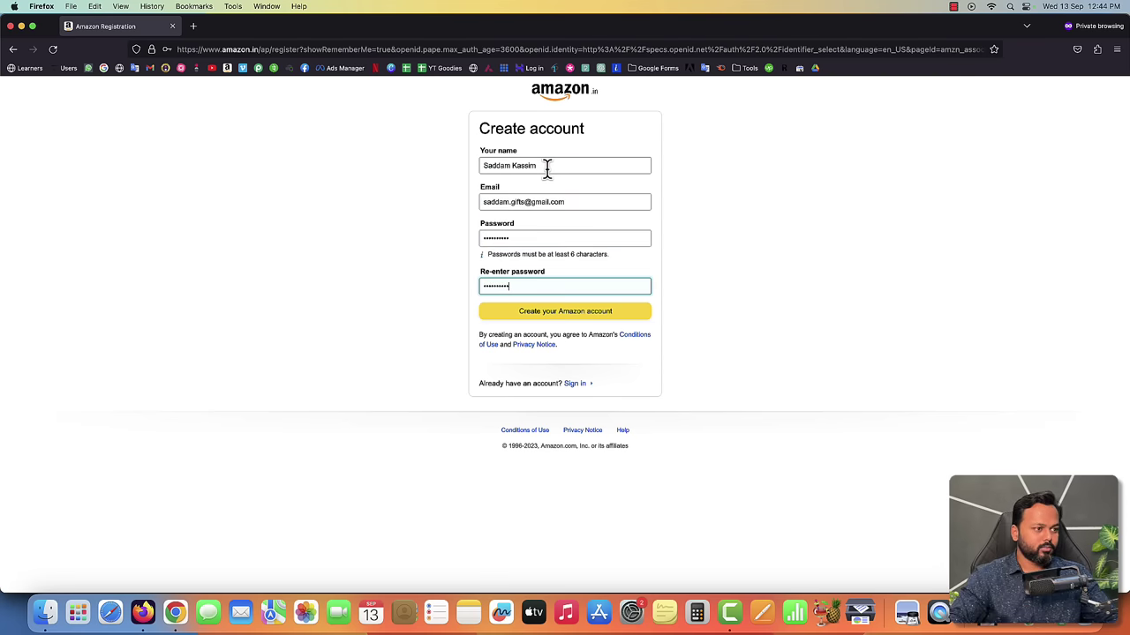
pyautogui.write('••••')
pyautogui.click(557, 312)
pyautogui.click(540, 217)
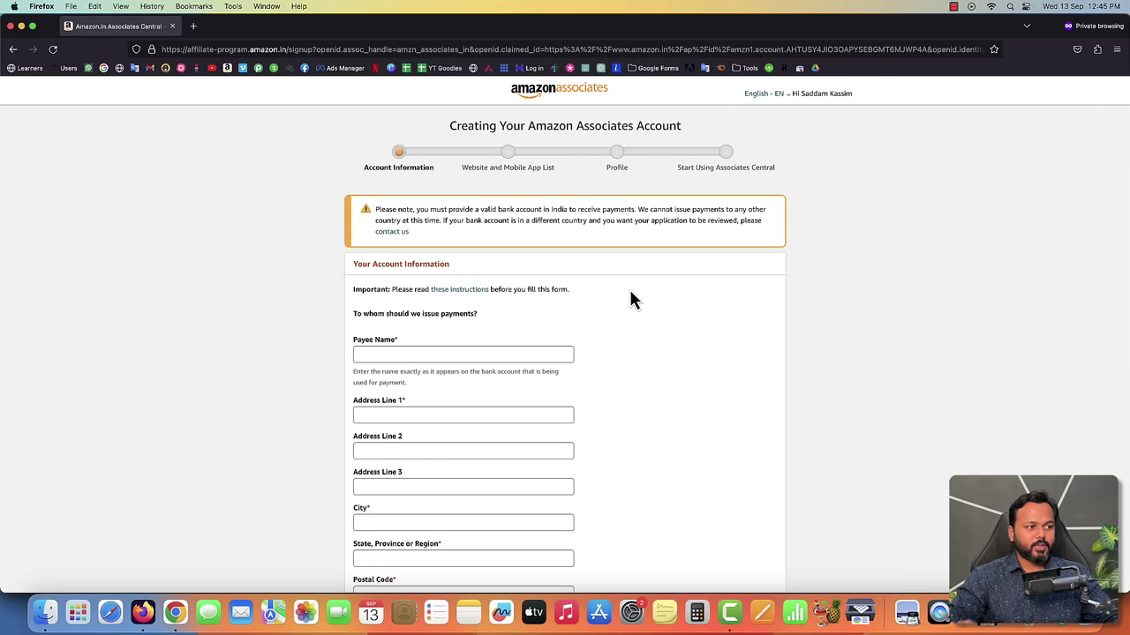
# - Fill in the payee name, first address line, city, state and postal code
pyautogui.scroll(-4, 604, 335)
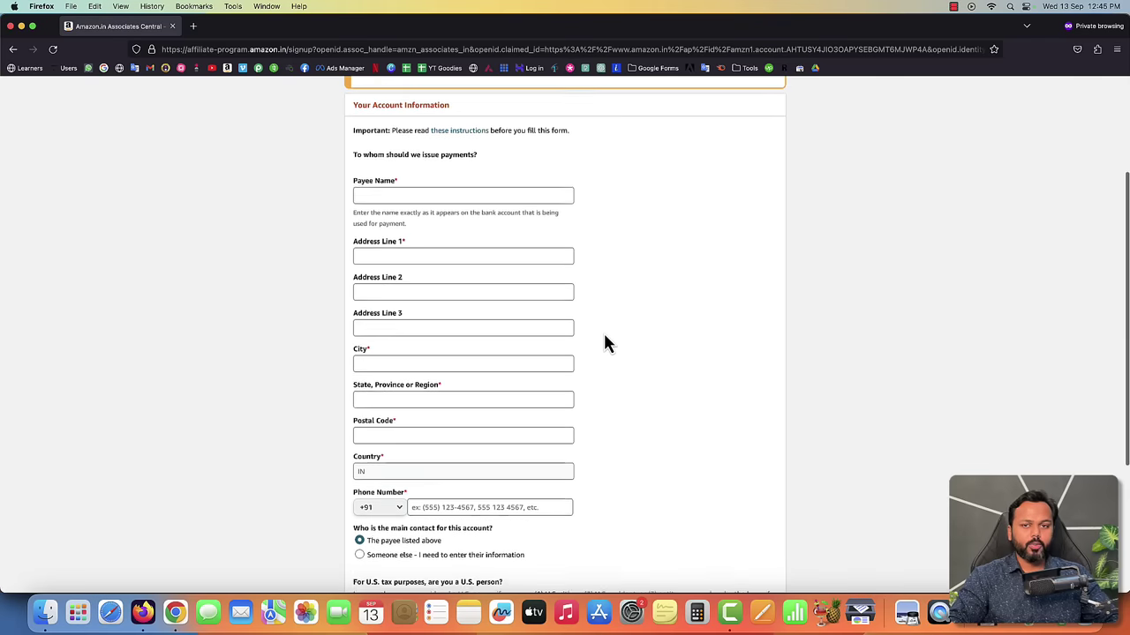
pyautogui.click(385, 188)
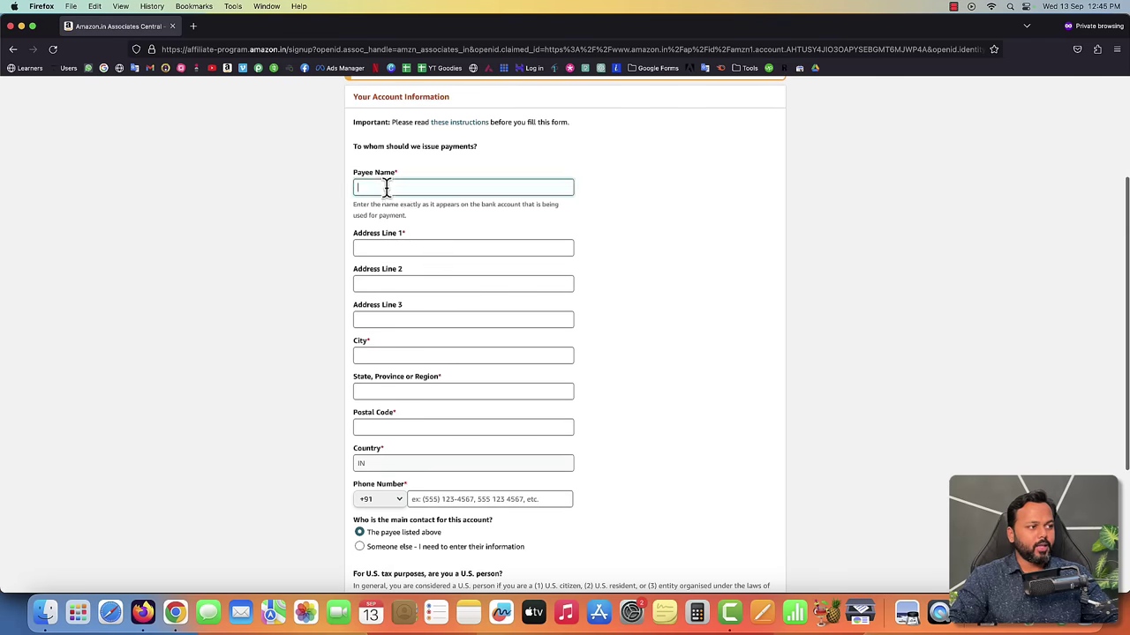
pyautogui.click(683, 198)
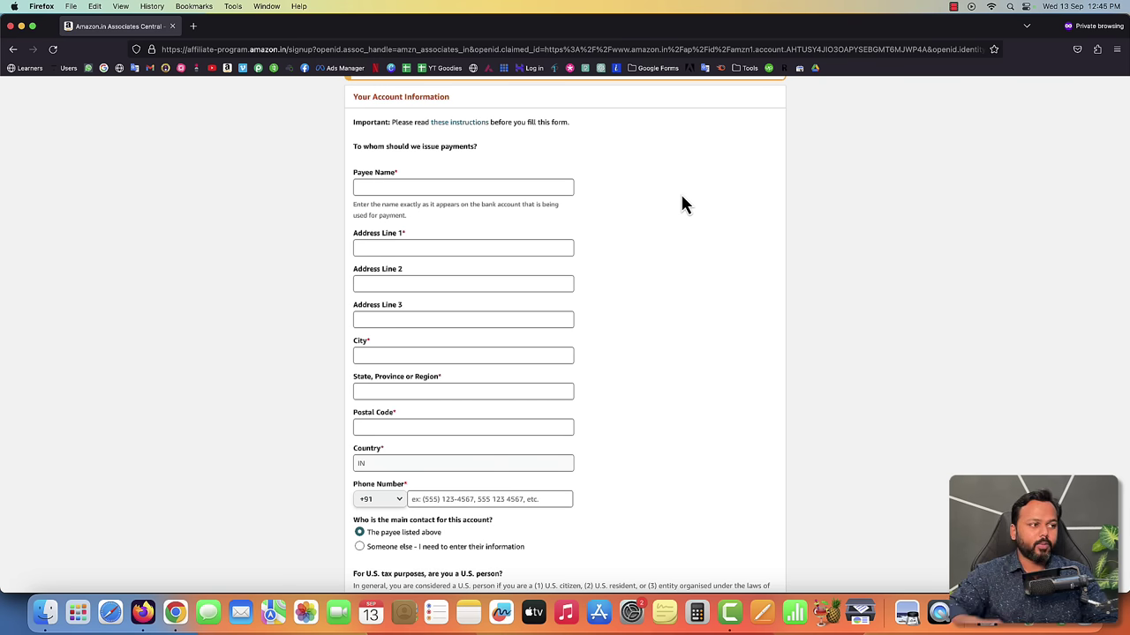
pyautogui.click(508, 187)
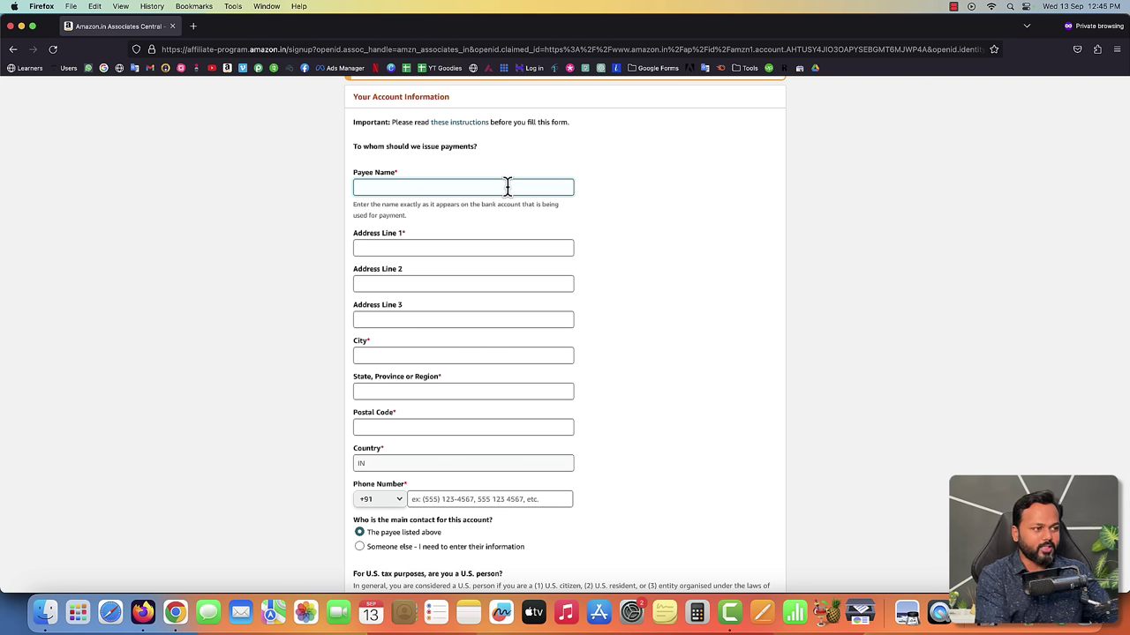
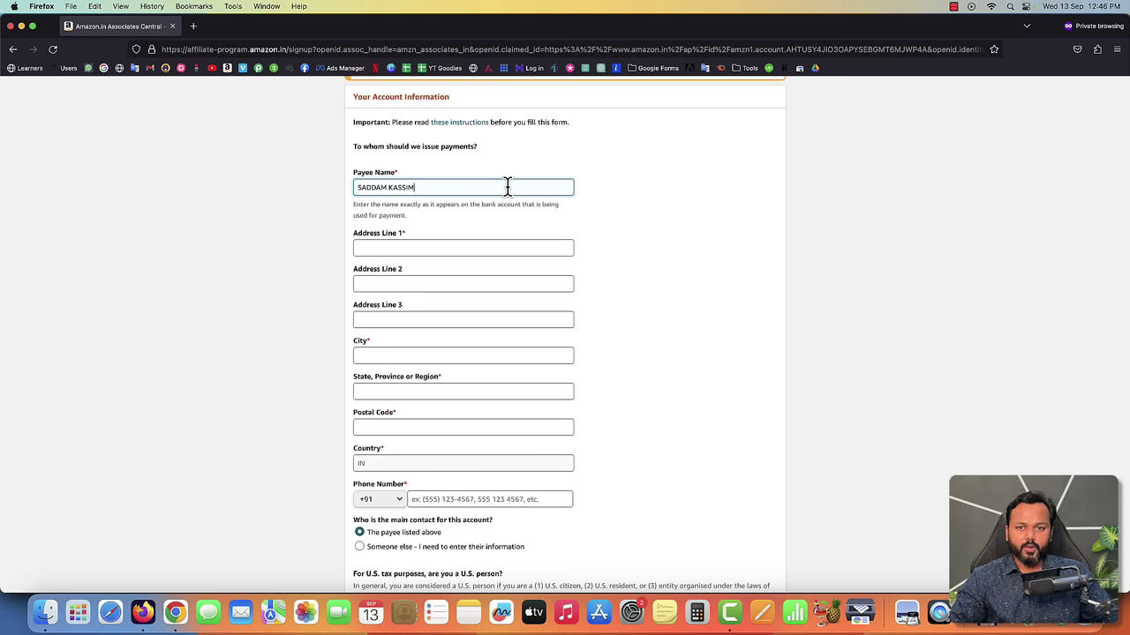
pyautogui.click(468, 249)
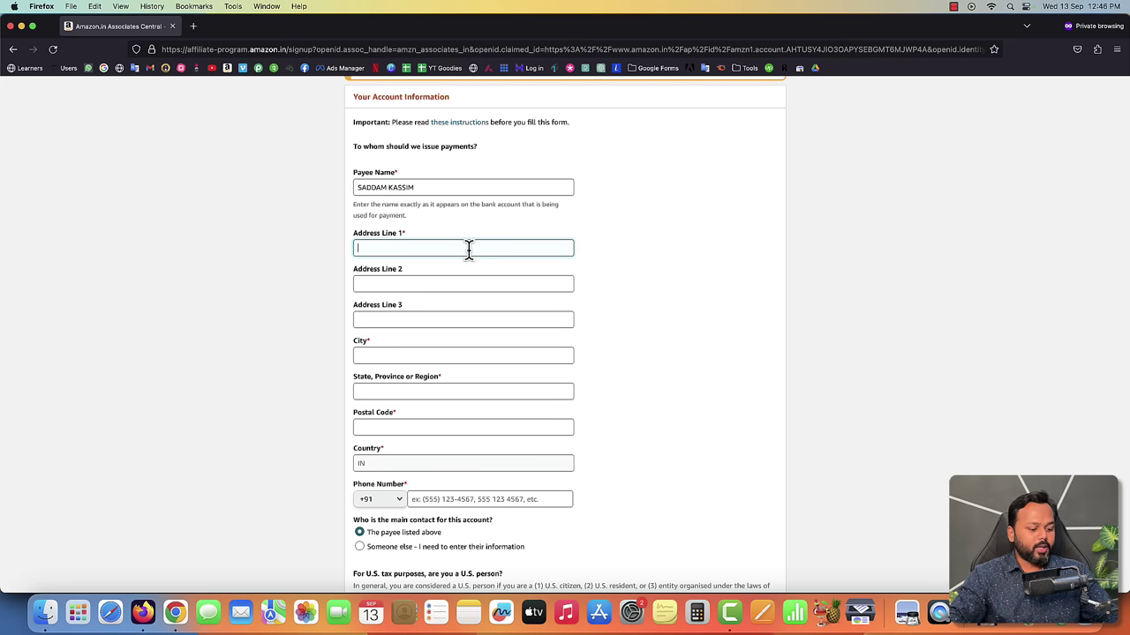
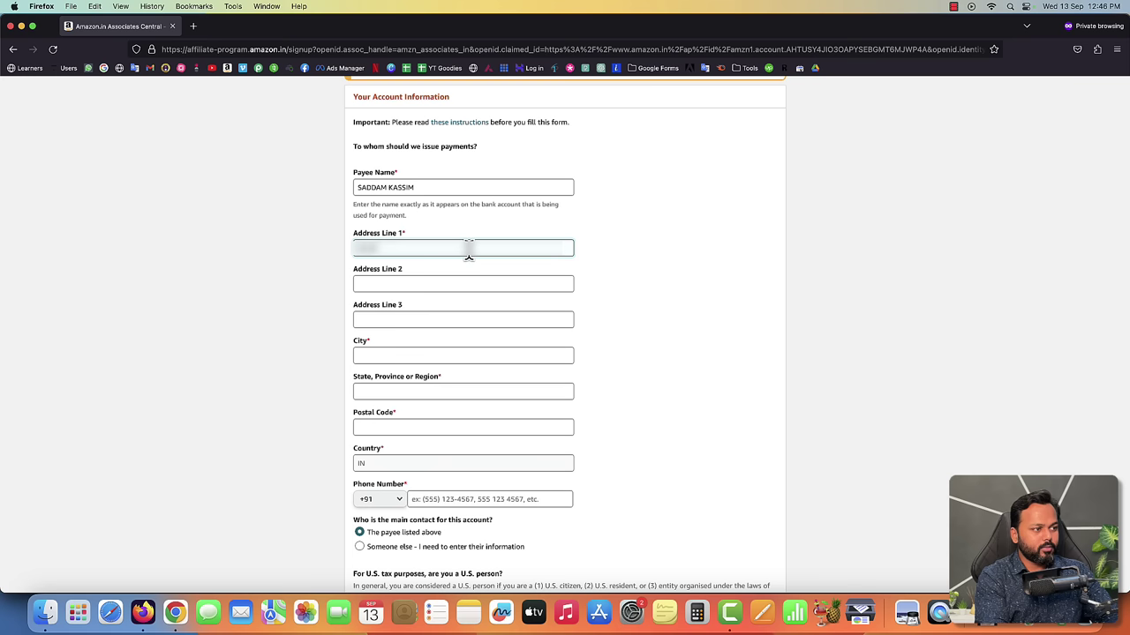
pyautogui.press('Tab')
pyautogui.press('Tab')
pyautogui.press('Tab')
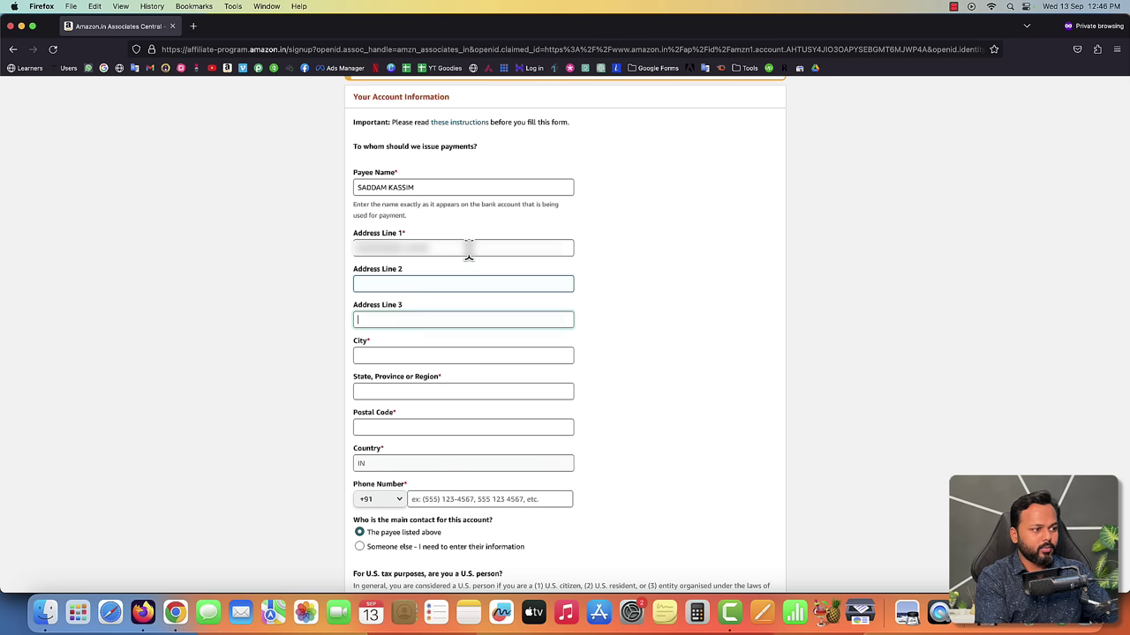
pyautogui.write('SATNA')
pyautogui.press('Tab')
pyautogui.write('MADHY')
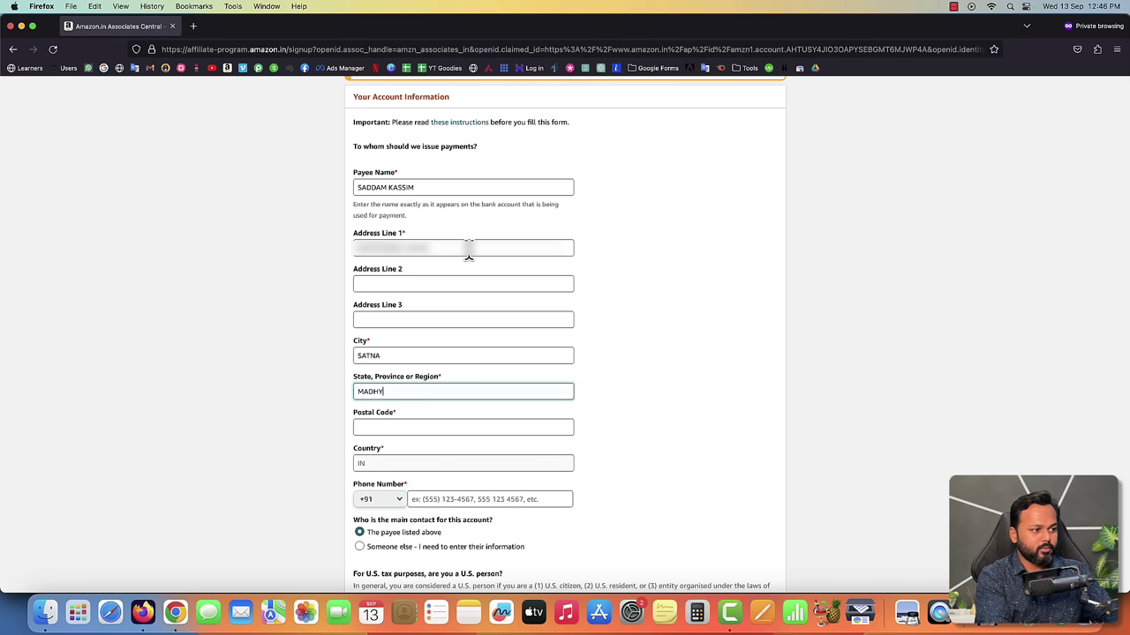
pyautogui.write('A PRADE')
pyautogui.press('BackSpace')
pyautogui.press('BackSpace')
pyautogui.press('BackSpace')
pyautogui.write('RADESH')
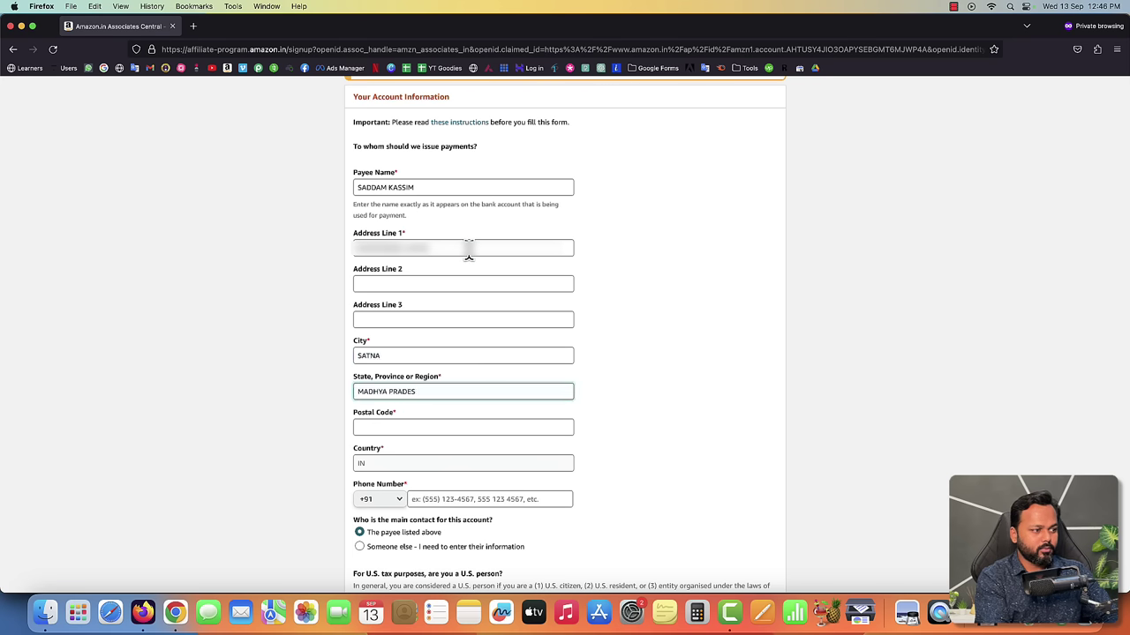
pyautogui.press('Tab')
pyautogui.write('48501')
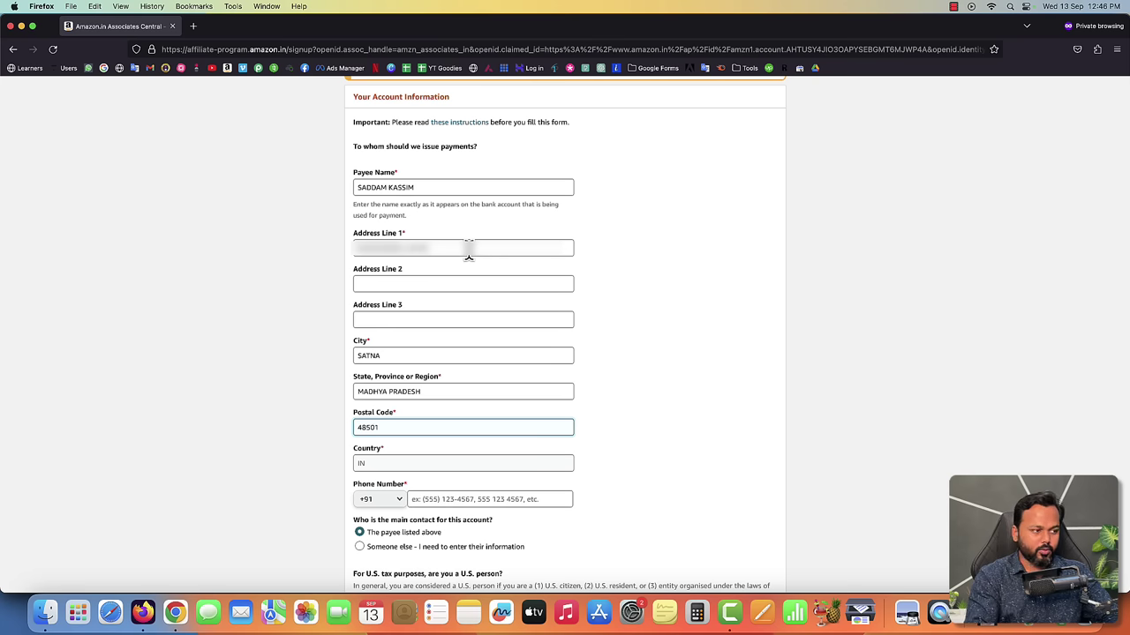
pyautogui.press('BackSpace')
pyautogui.write('01')
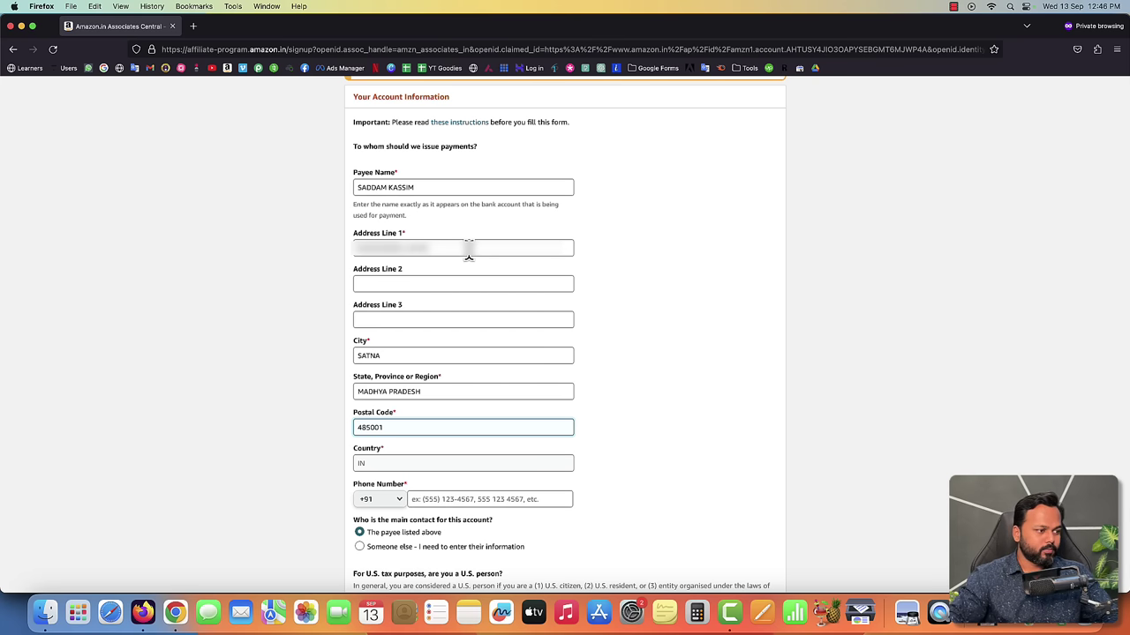
# - Enter the payee's phone number, answer No for U.S. person, and continue
pyautogui.scroll(-1, 486, 280)
pyautogui.scroll(-3, 484, 279)
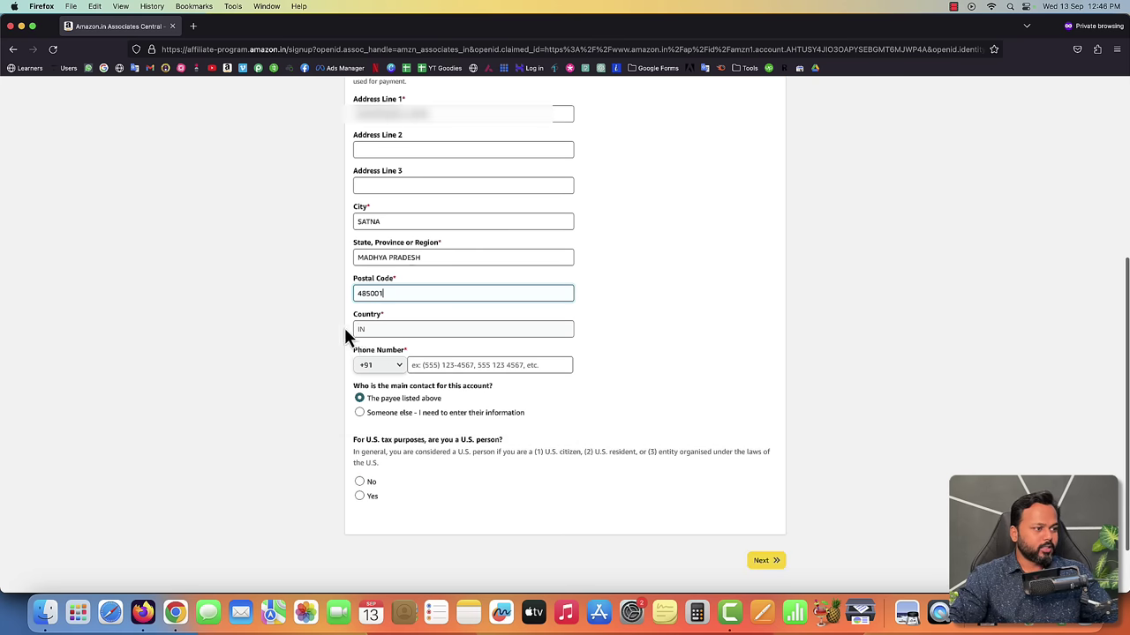
pyautogui.click(440, 365)
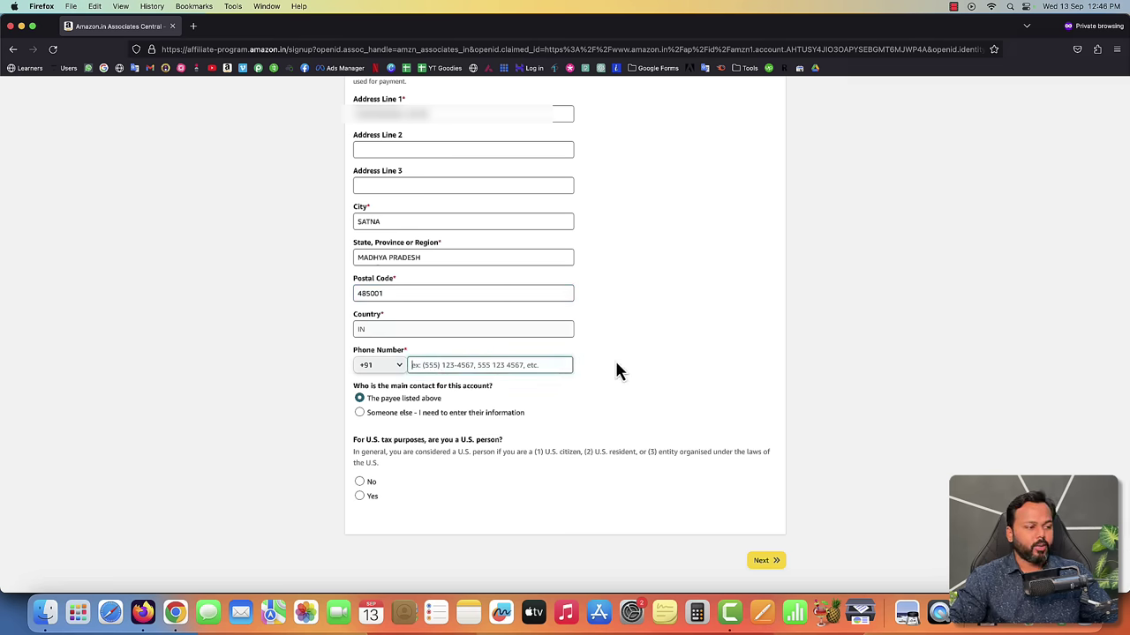
pyautogui.press('super+v')
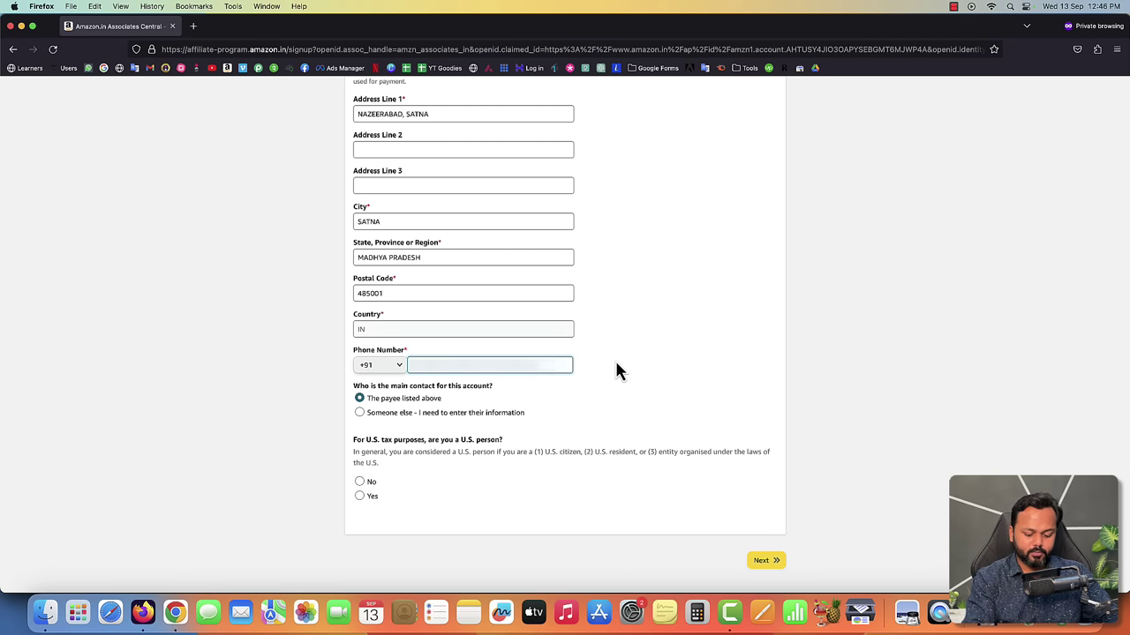
pyautogui.write('1234567')
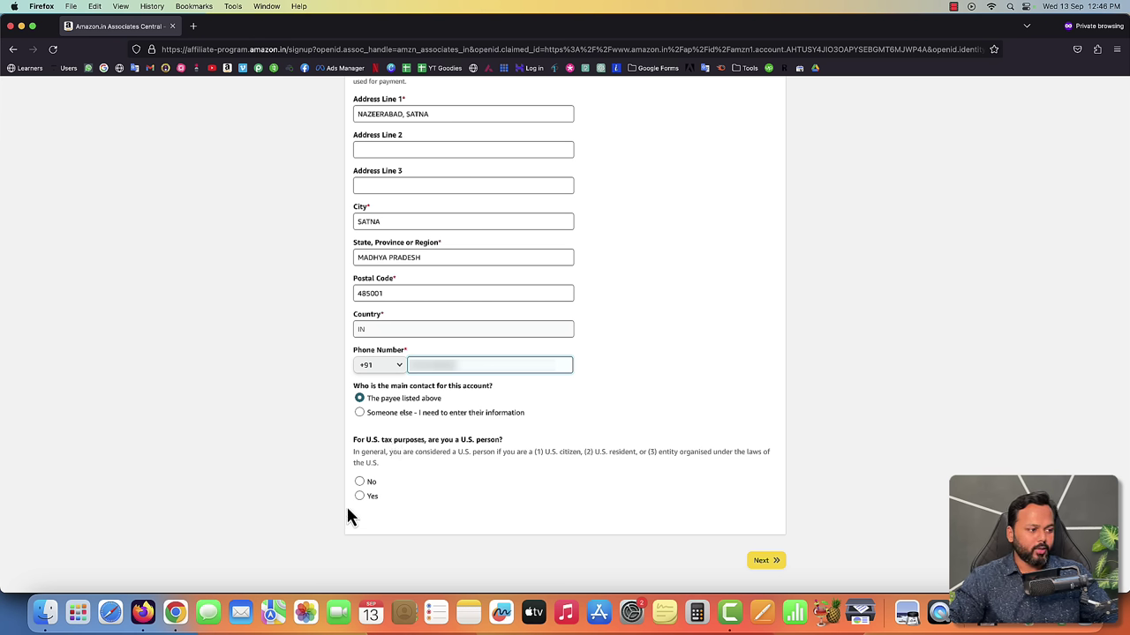
pyautogui.click(359, 481)
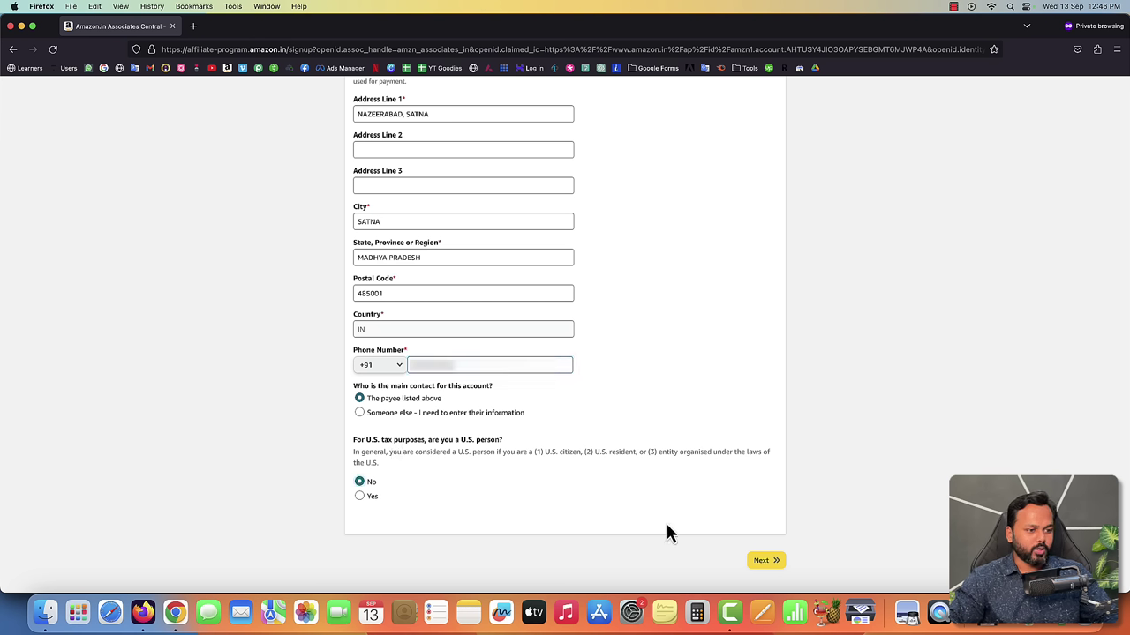
pyautogui.click(764, 562)
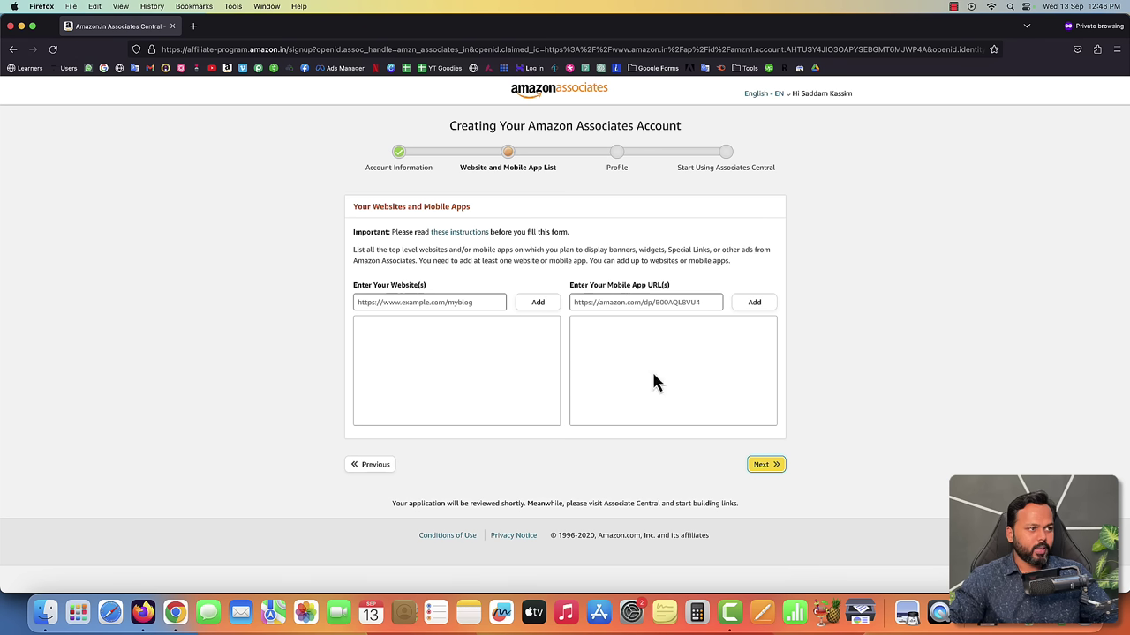
# - Add the Instagram profile URL to the website list and continue to the Profile step
pyautogui.moveTo(457, 168); pyautogui.dragTo(554, 171)
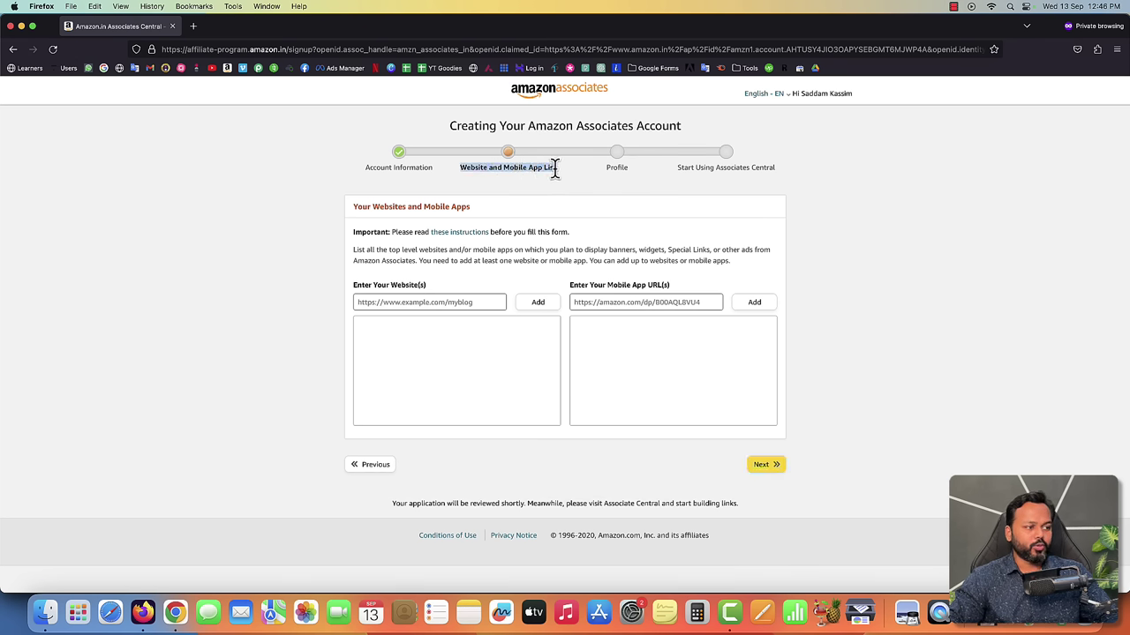
pyautogui.click(454, 304)
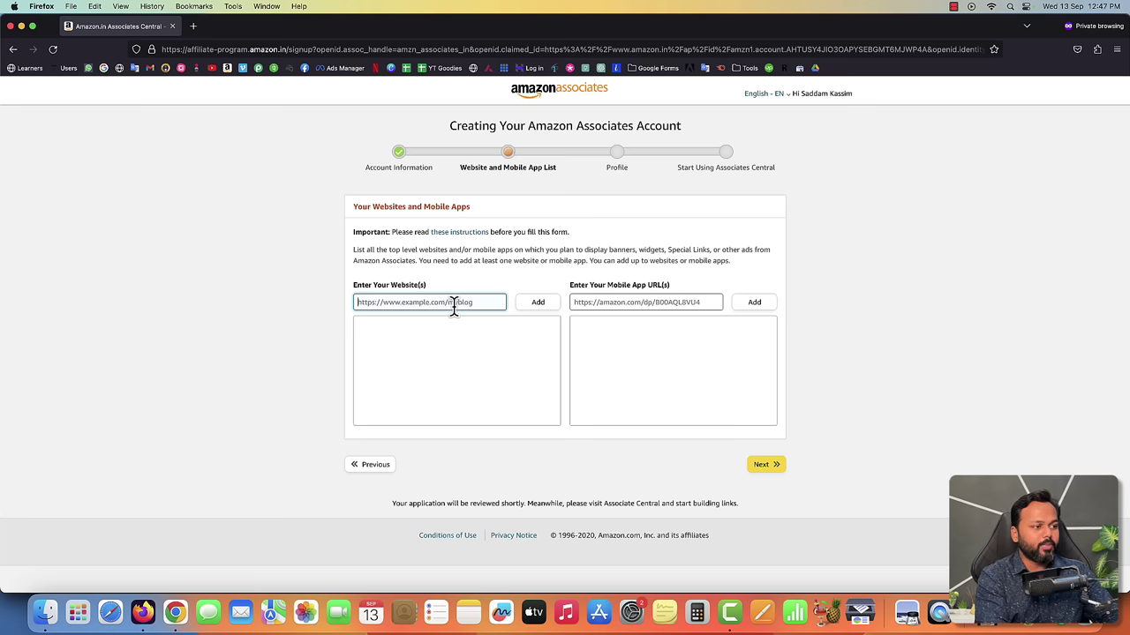
pyautogui.write('HTT')
pyautogui.press('BackSpace')
pyautogui.press('BackSpace')
pyautogui.press('BackSpace')
pyautogui.write('ht')
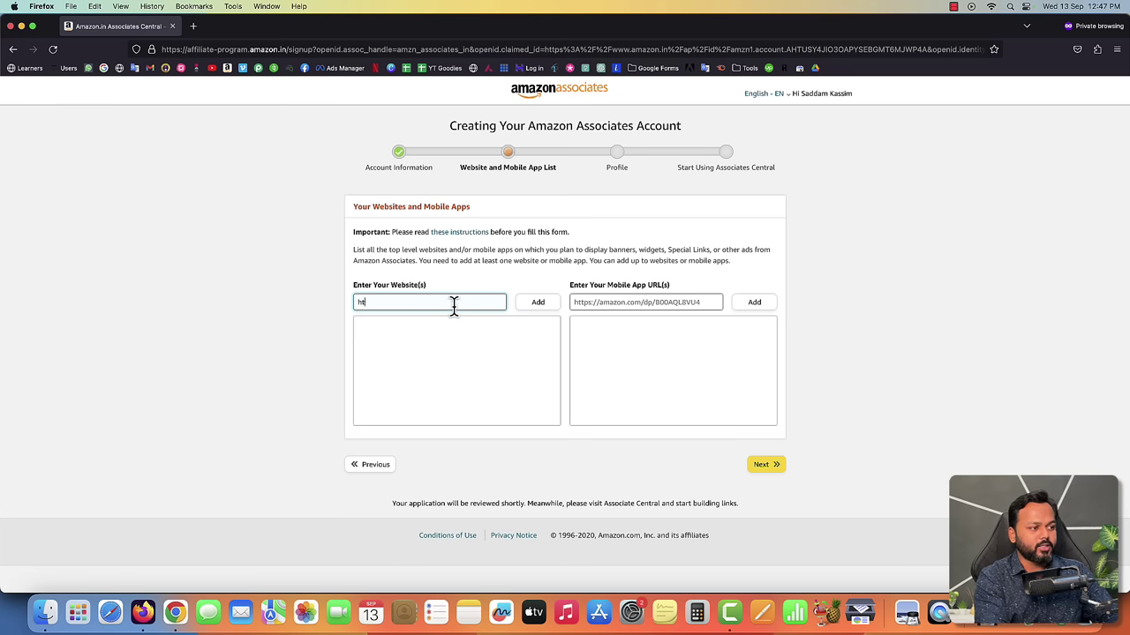
pyautogui.write('tps://i')
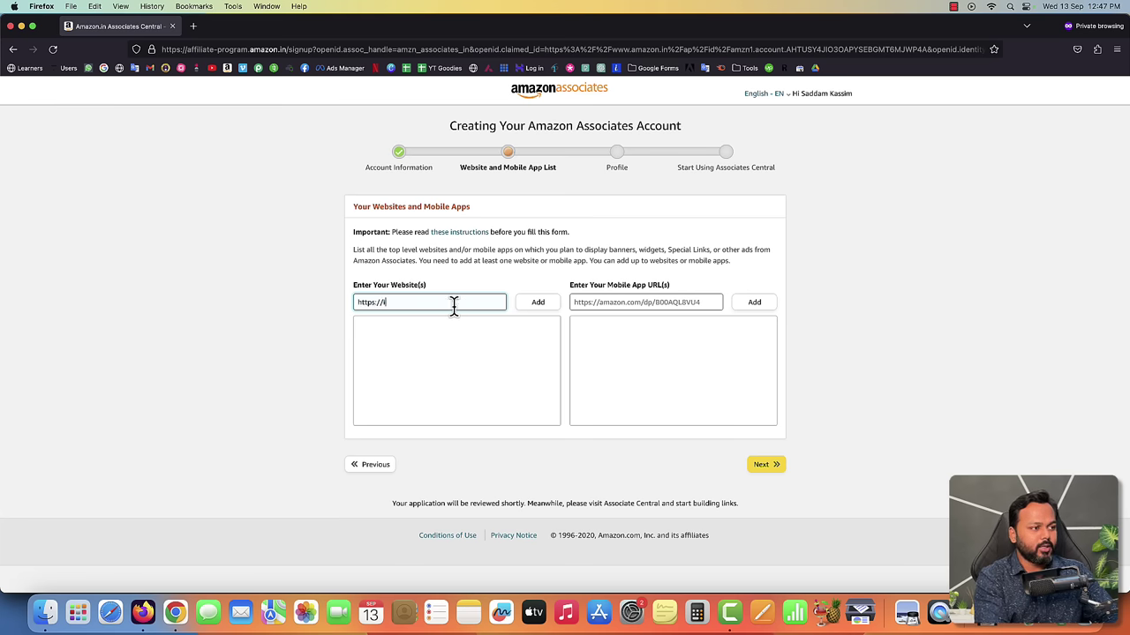
pyautogui.write('nstagram.com/')
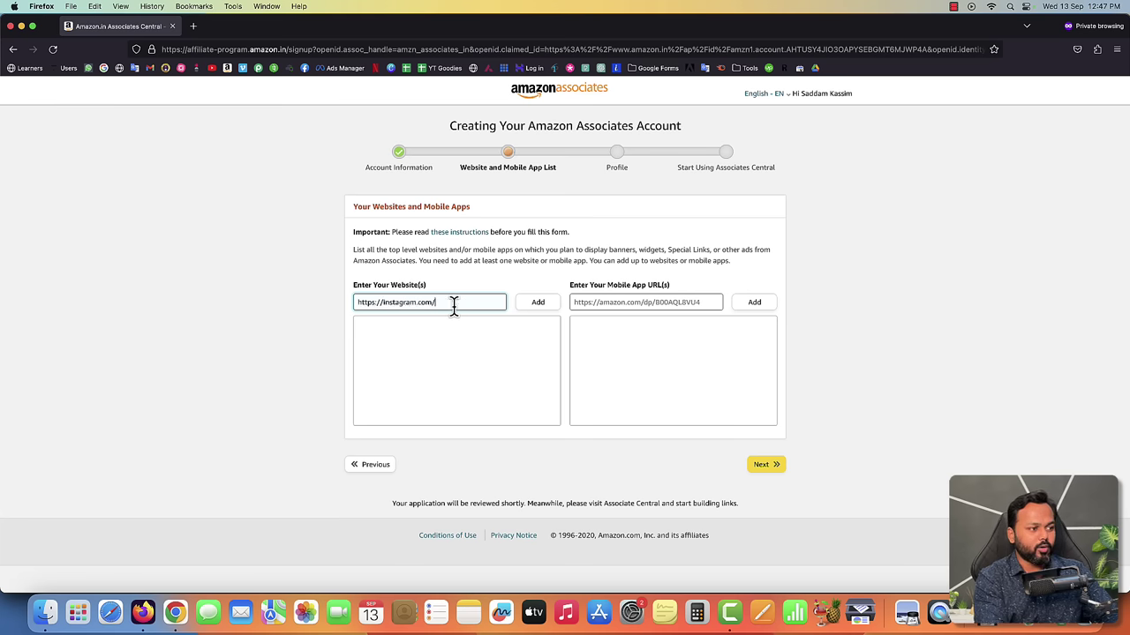
pyautogui.write('onlysaddam')
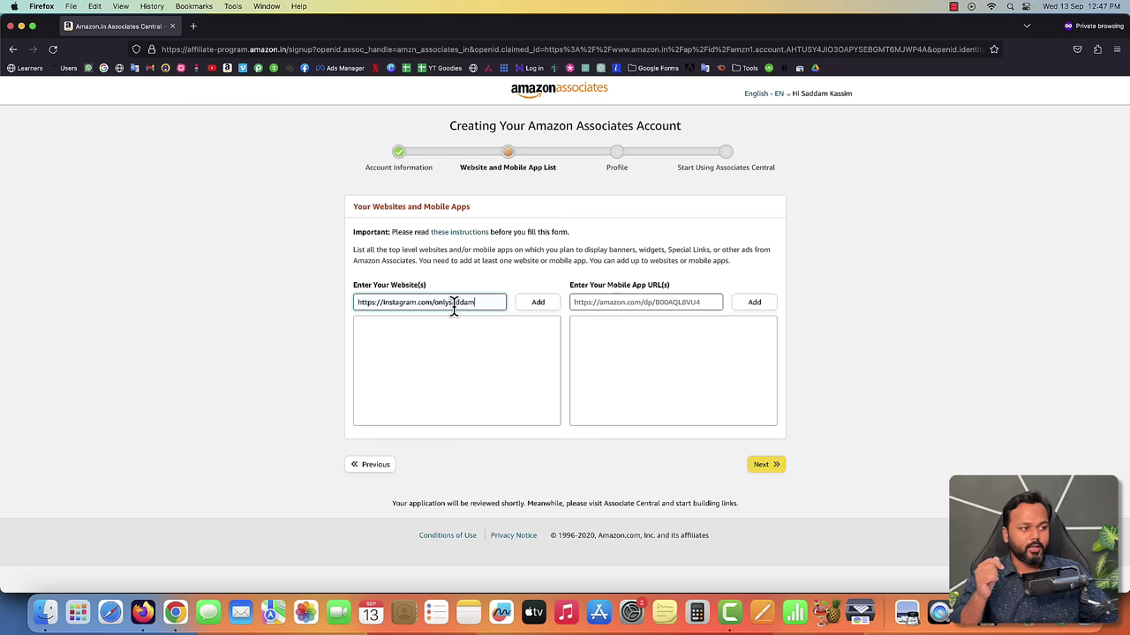
pyautogui.click(539, 305)
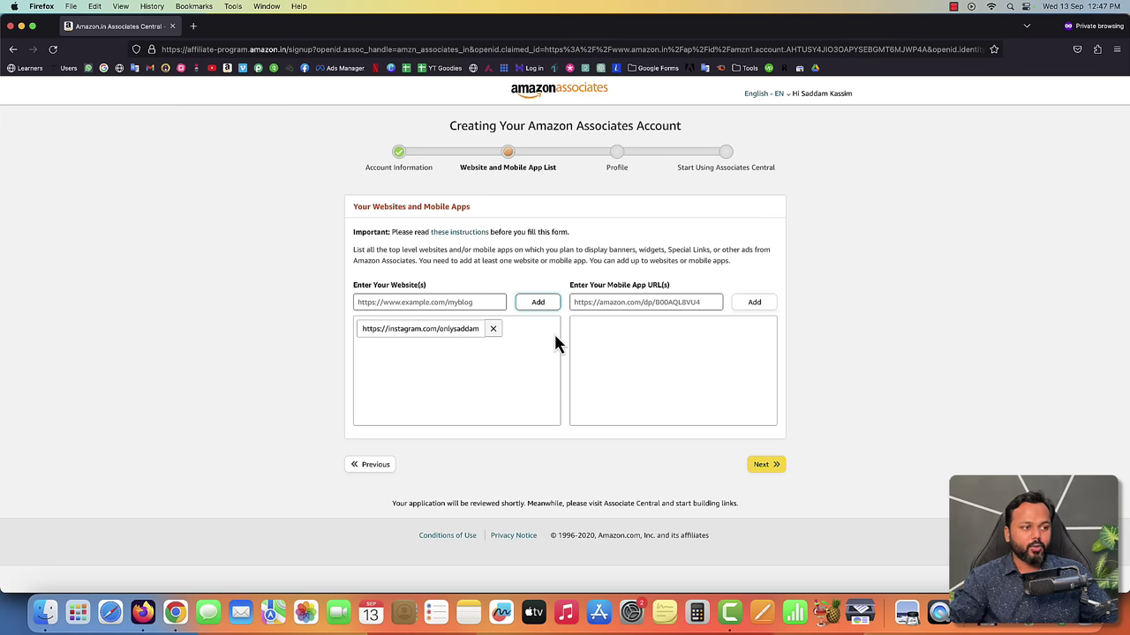
pyautogui.click(615, 301)
pyautogui.moveTo(398, 330)
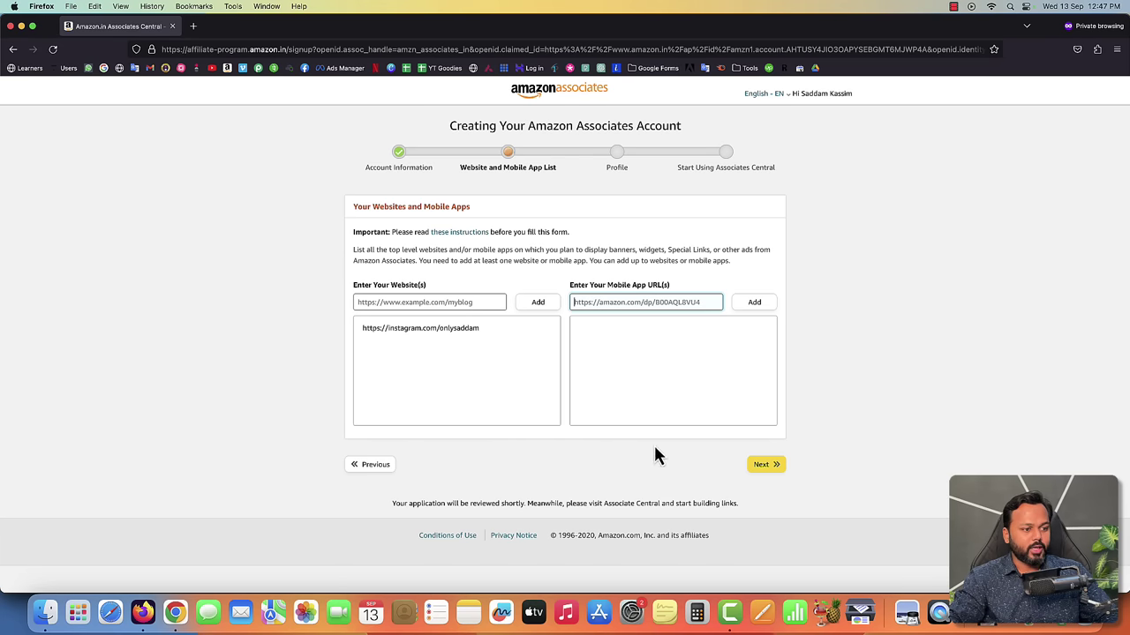
pyautogui.click(766, 467)
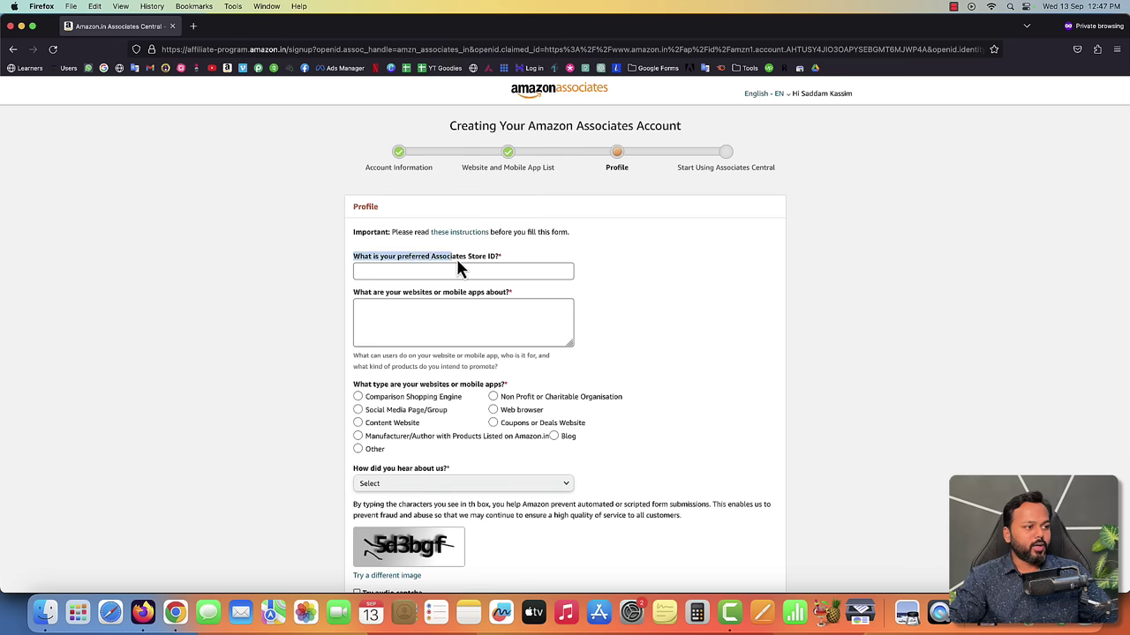
# - Enter the preferred Store ID
pyautogui.moveTo(478, 258); pyautogui.dragTo(495, 258)
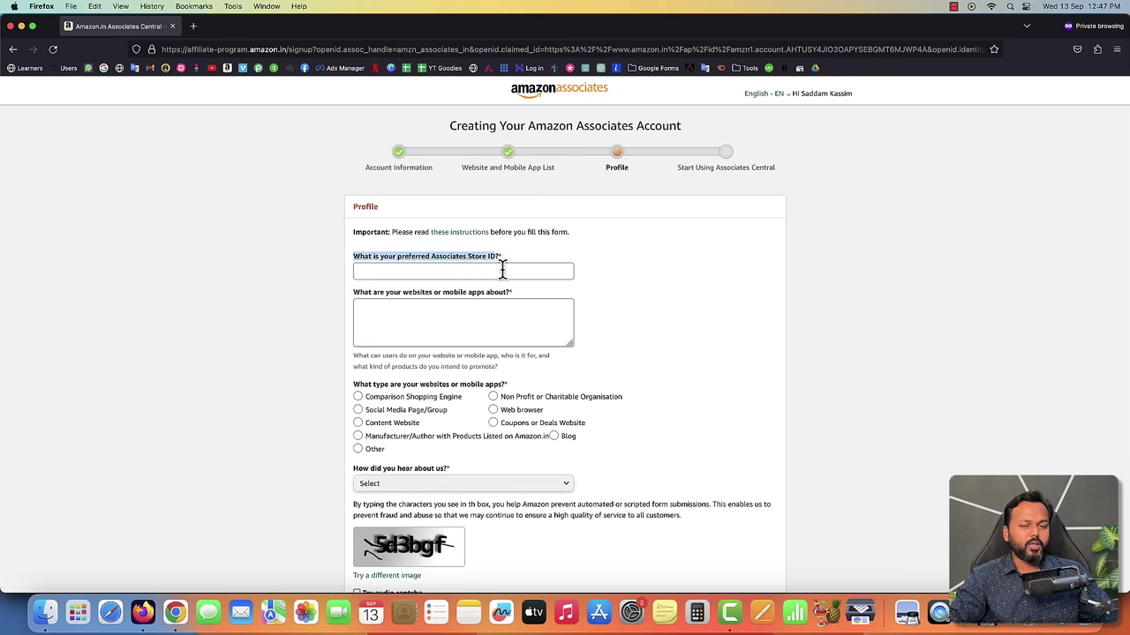
pyautogui.click(502, 270)
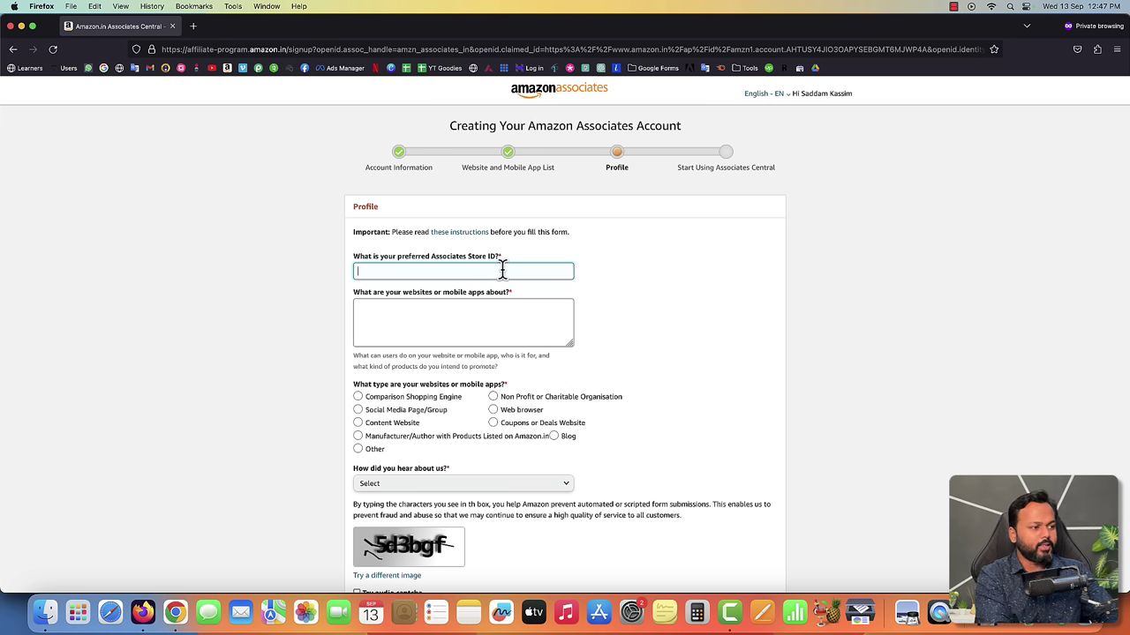
pyautogui.write('saddam999')
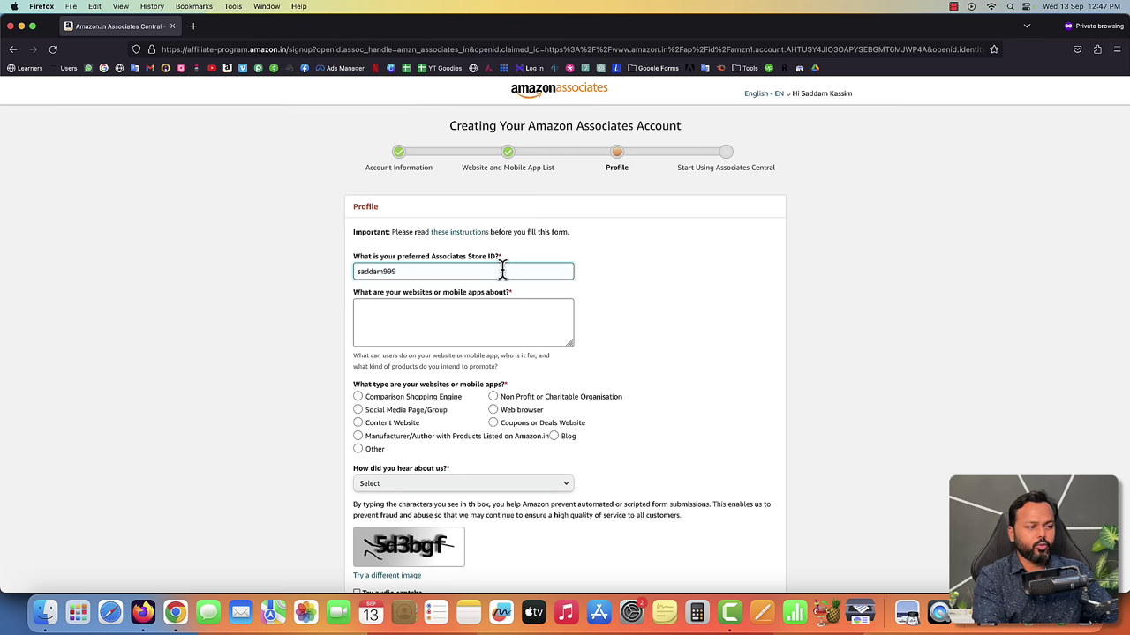
# - Describe the site as an Instagram audience eager to learn video content creation
pyautogui.click(425, 310)
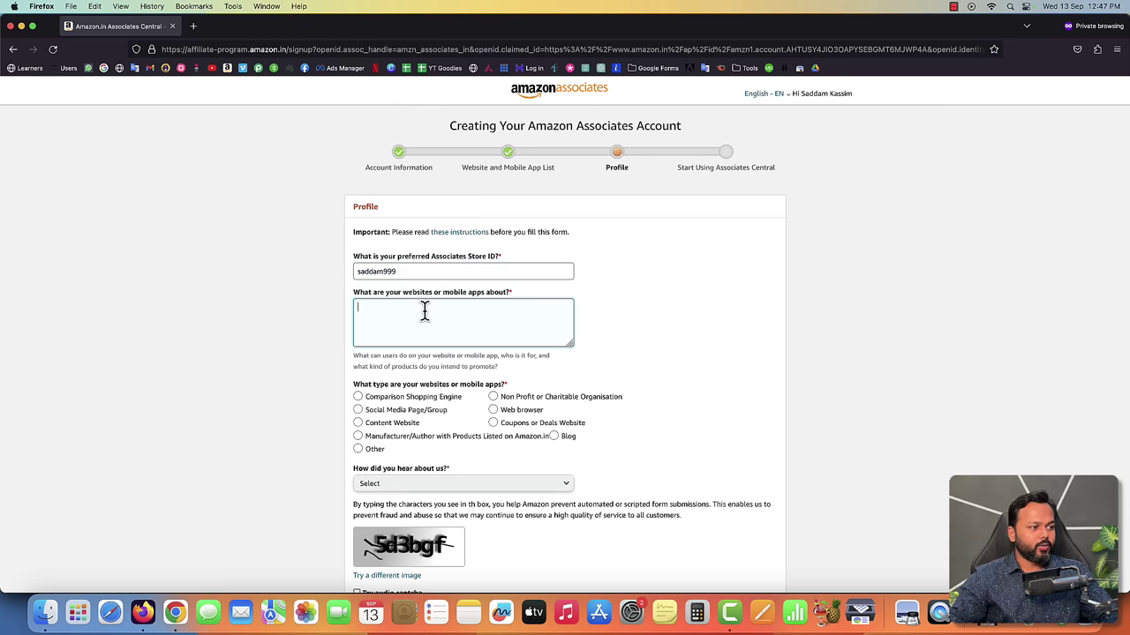
pyautogui.moveTo(354, 294); pyautogui.dragTo(416, 300)
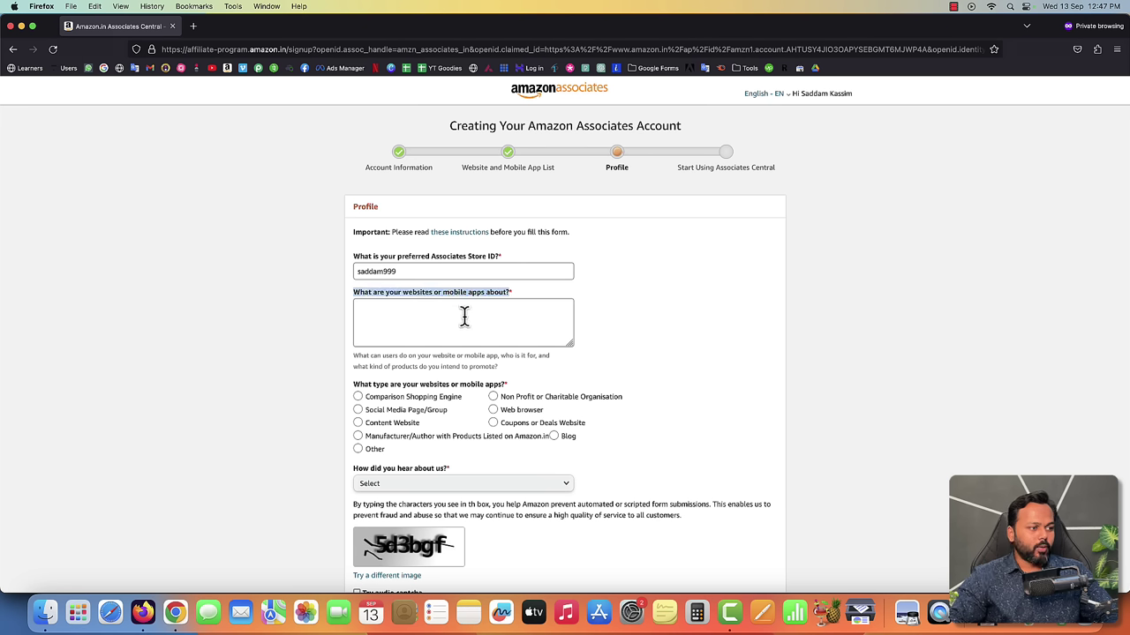
pyautogui.click(464, 316)
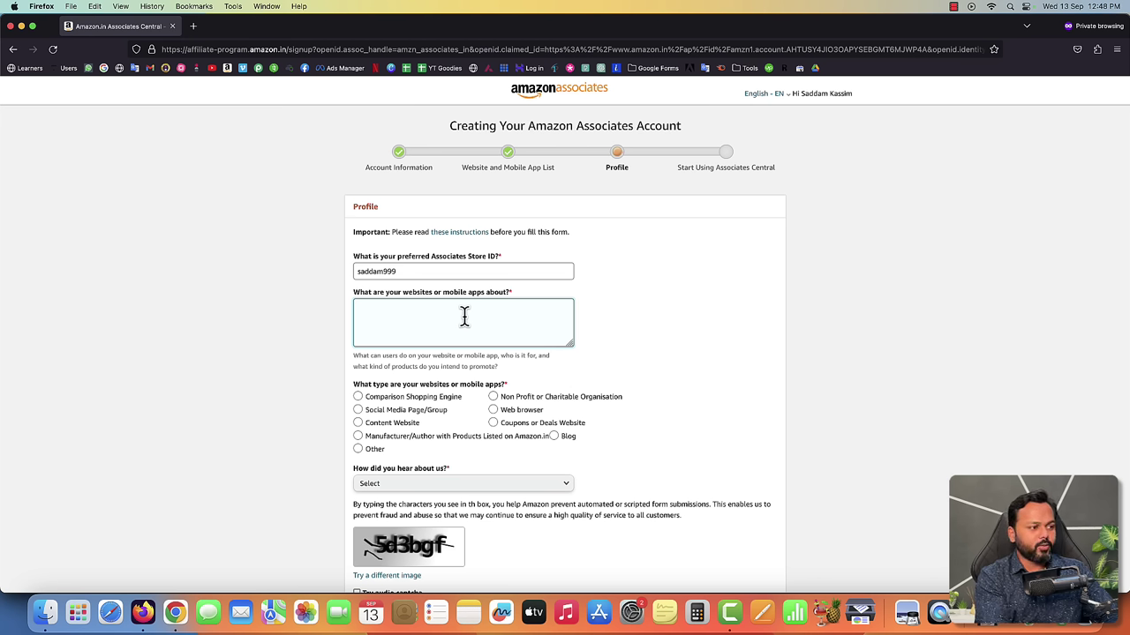
pyautogui.write('I have an instagram account and I hav')
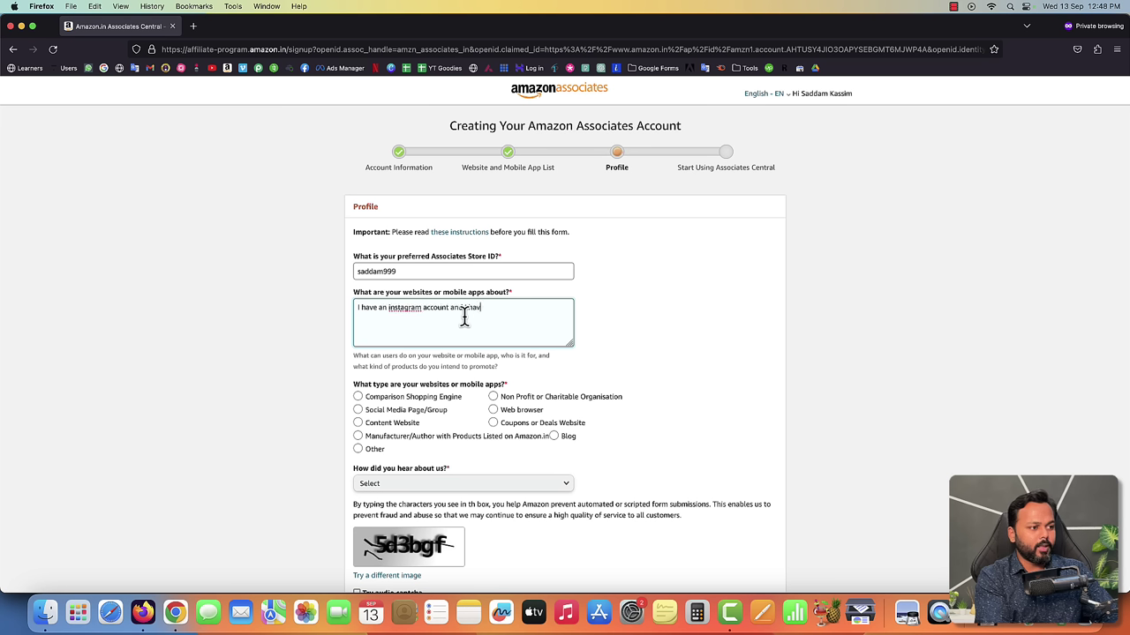
pyautogui.write('e a potential audienc')
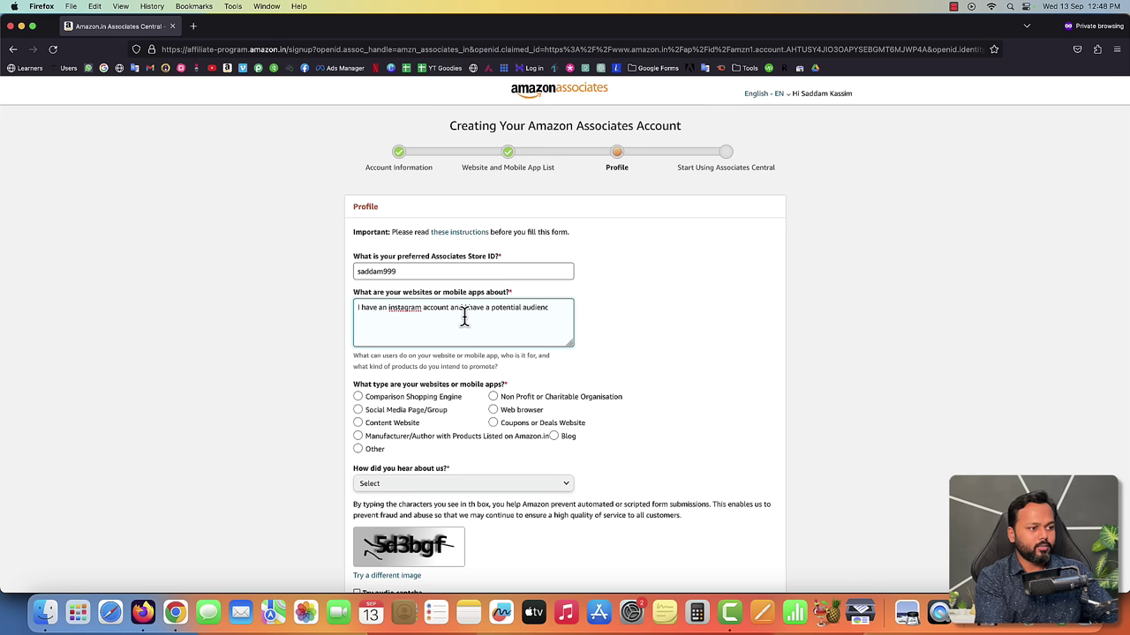
pyautogui.write('e who are always e')
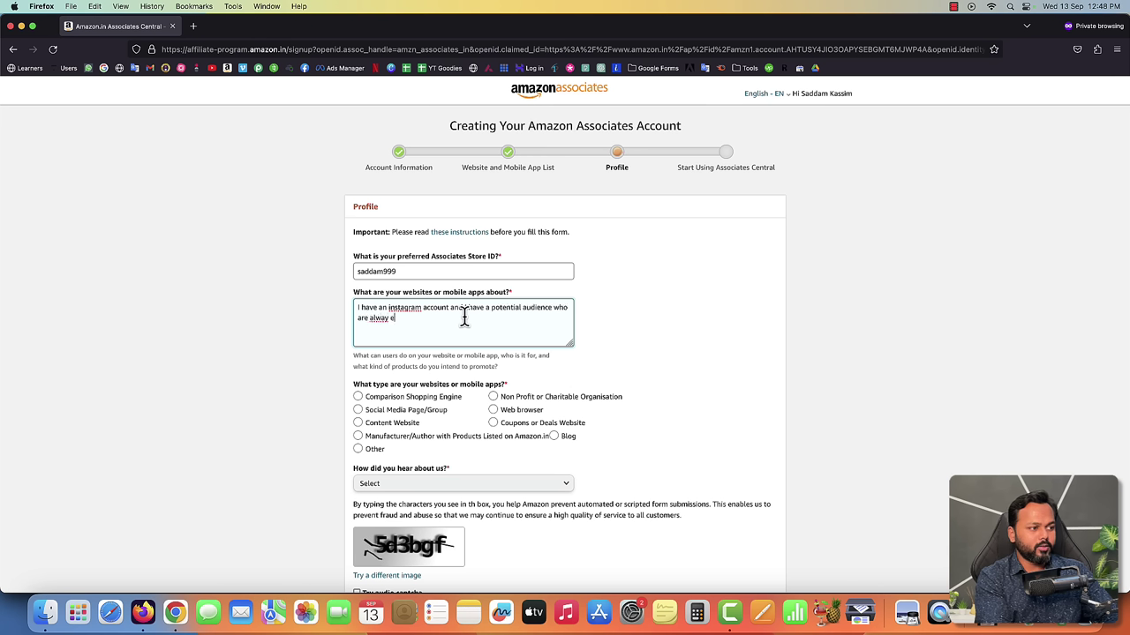
pyautogui.write('a')
pyautogui.press('BackSpace')
pyautogui.press('BackSpace')
pyautogui.press('BackSpace')
pyautogui.press('BackSpace')
pyautogui.write('ys ')
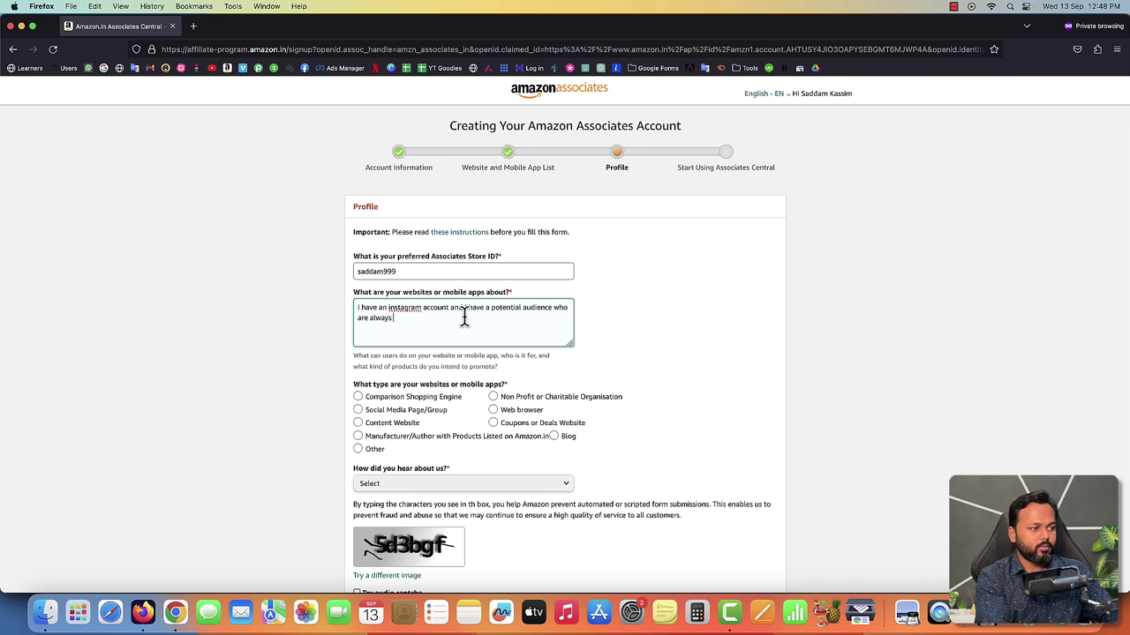
pyautogui.write('eager to ')
pyautogui.write('ler')
pyautogui.write('rn vide')
pyautogui.write('o content creation.')
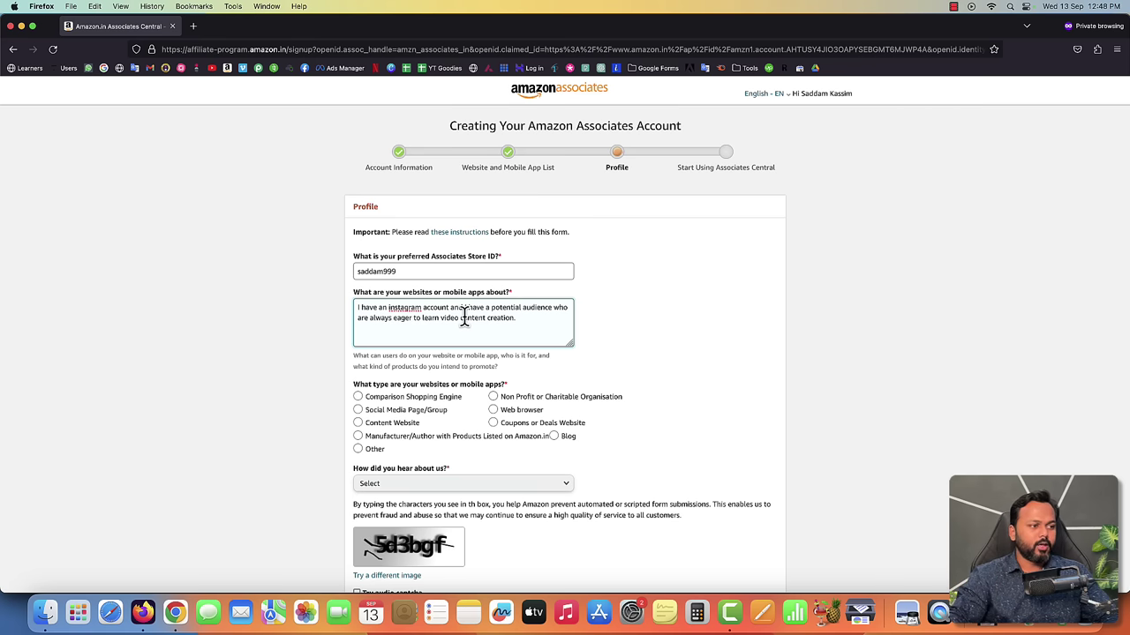
# - Mark the site type as Social Media Page/Group and answer Word of Mouth for how you heard
pyautogui.scroll(-3, 433, 345)
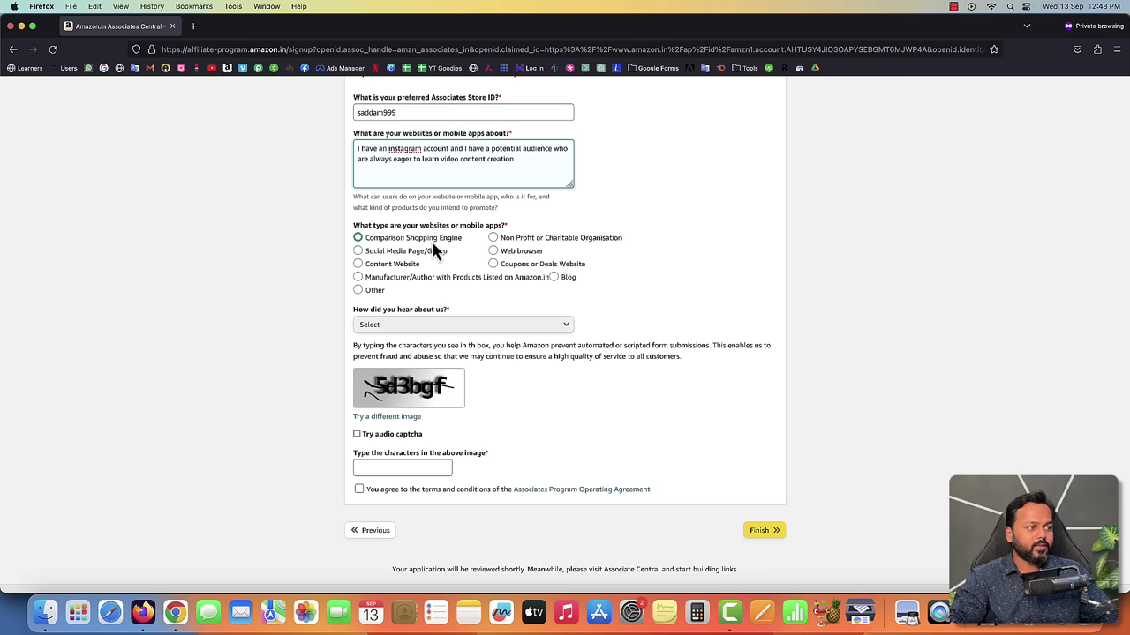
pyautogui.click(360, 254)
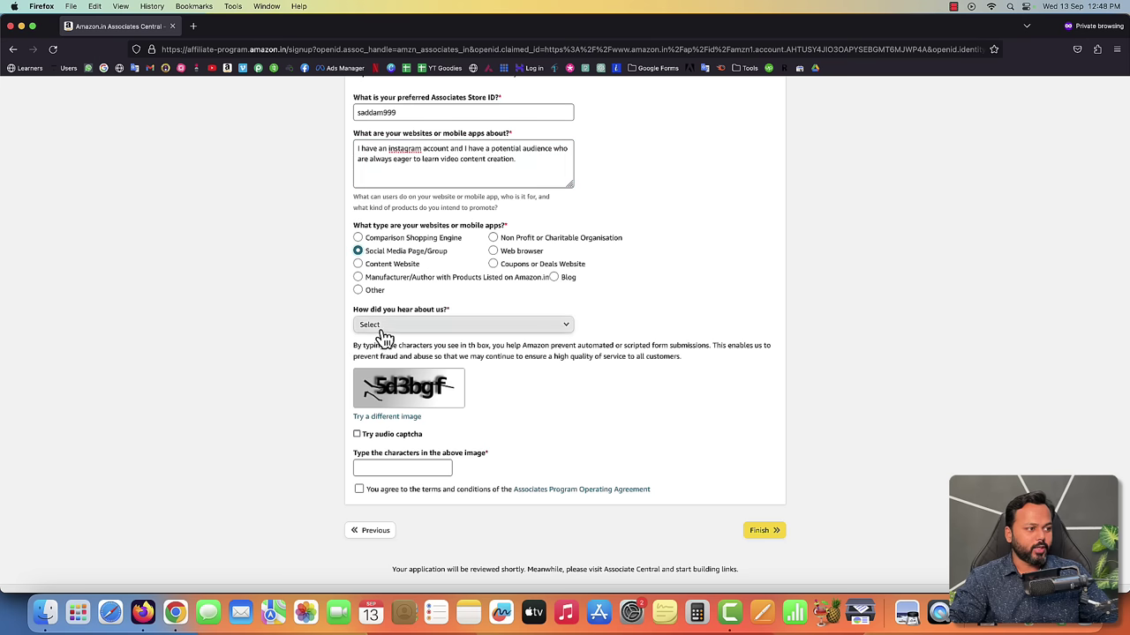
pyautogui.scroll(-1, 377, 325)
pyautogui.moveTo(356, 304); pyautogui.dragTo(451, 307)
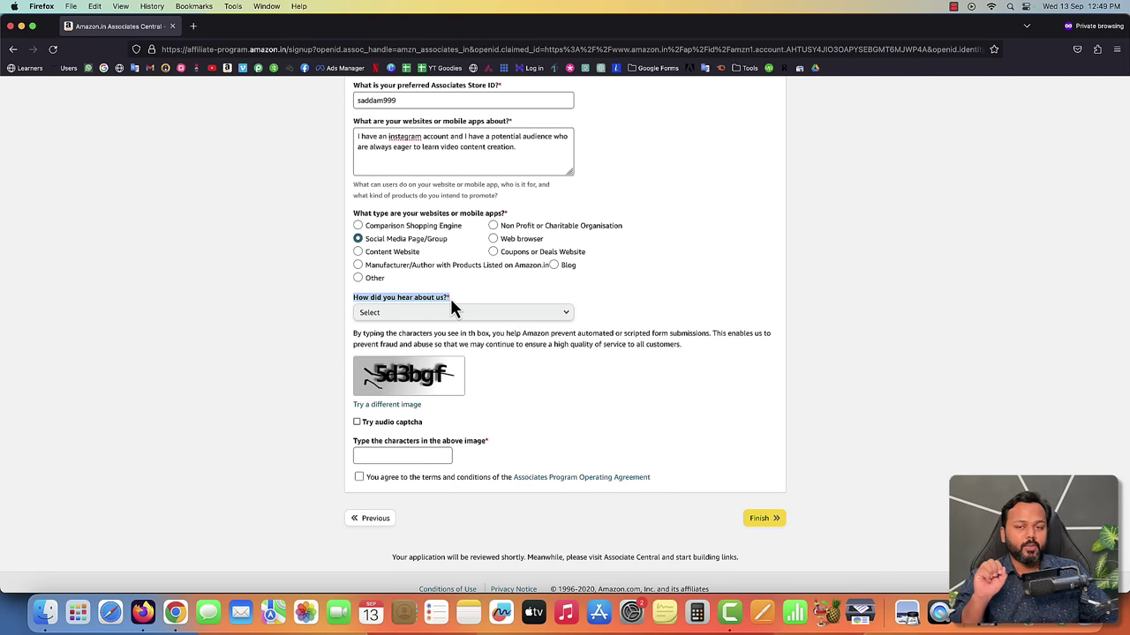
pyautogui.click(445, 314)
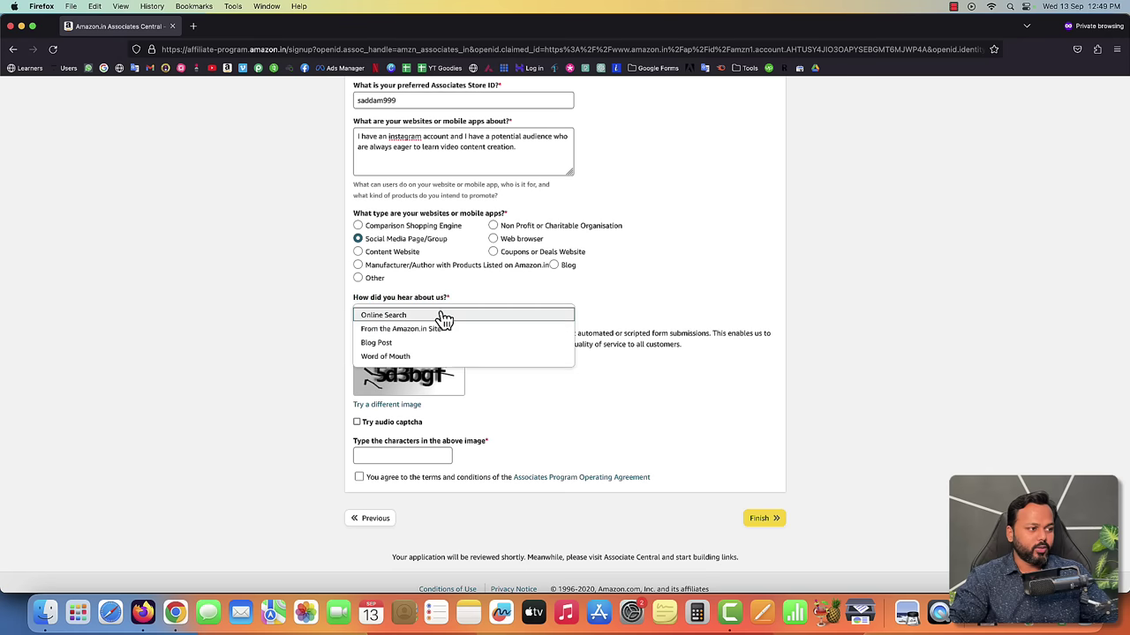
pyautogui.click(408, 357)
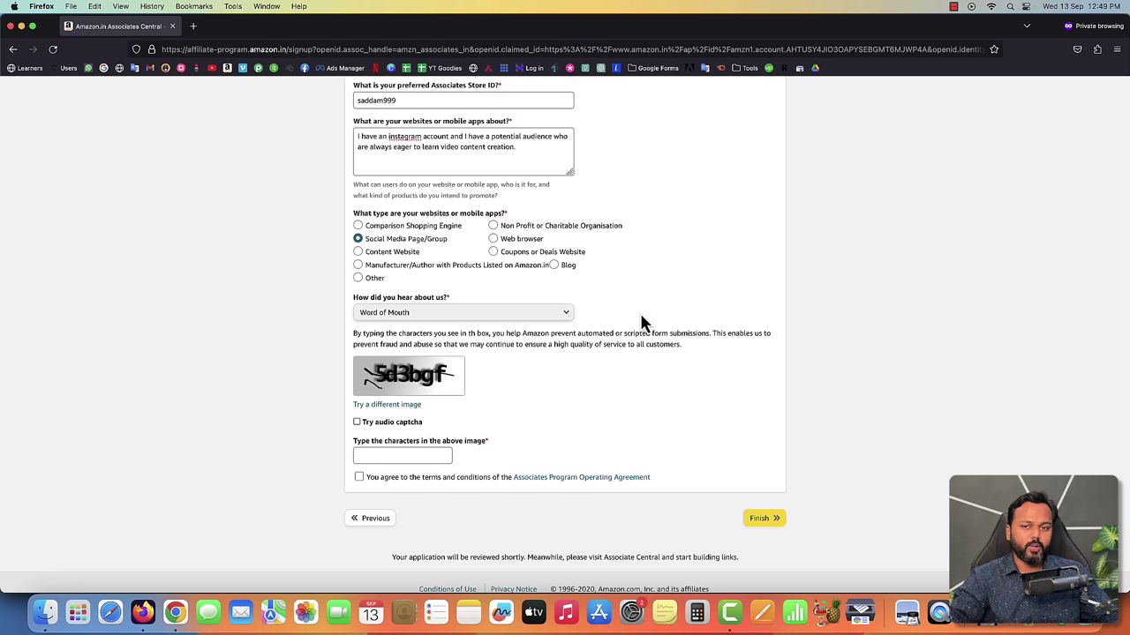
# - Refresh and enter the captcha, accept the terms, and submit the application
pyautogui.click(378, 407)
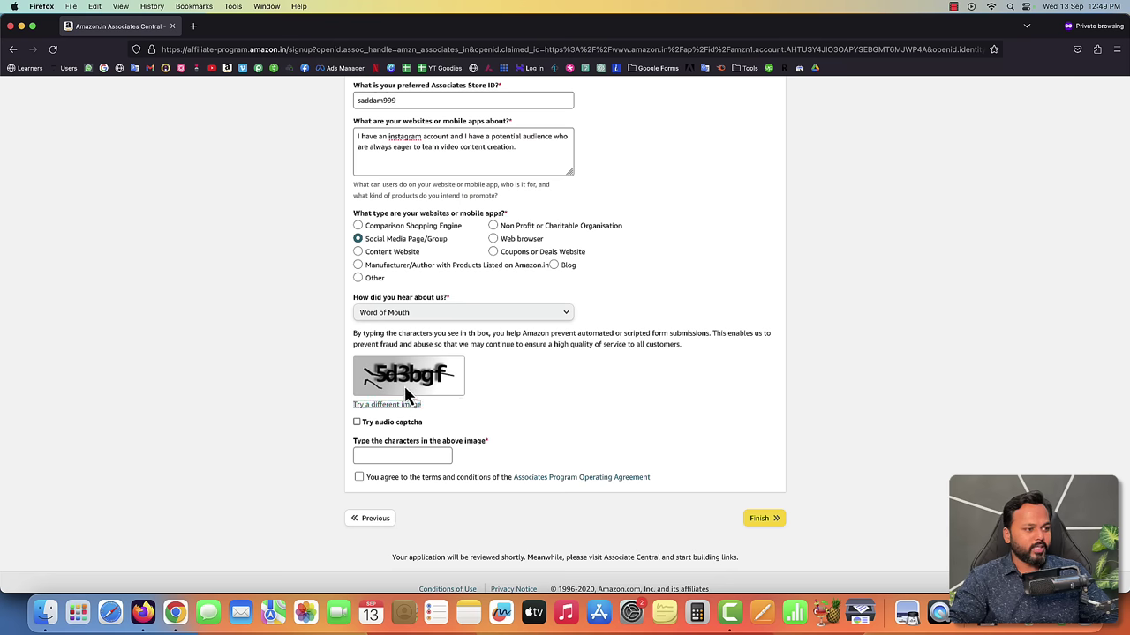
pyautogui.click(393, 451)
pyautogui.write('4wz')
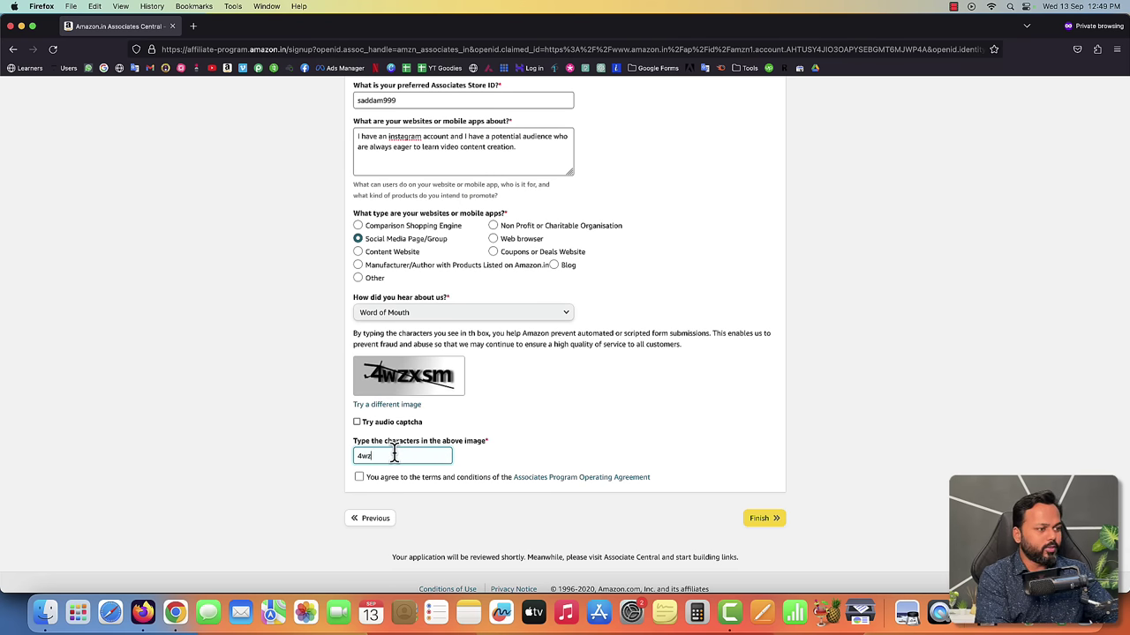
pyautogui.write('xsm')
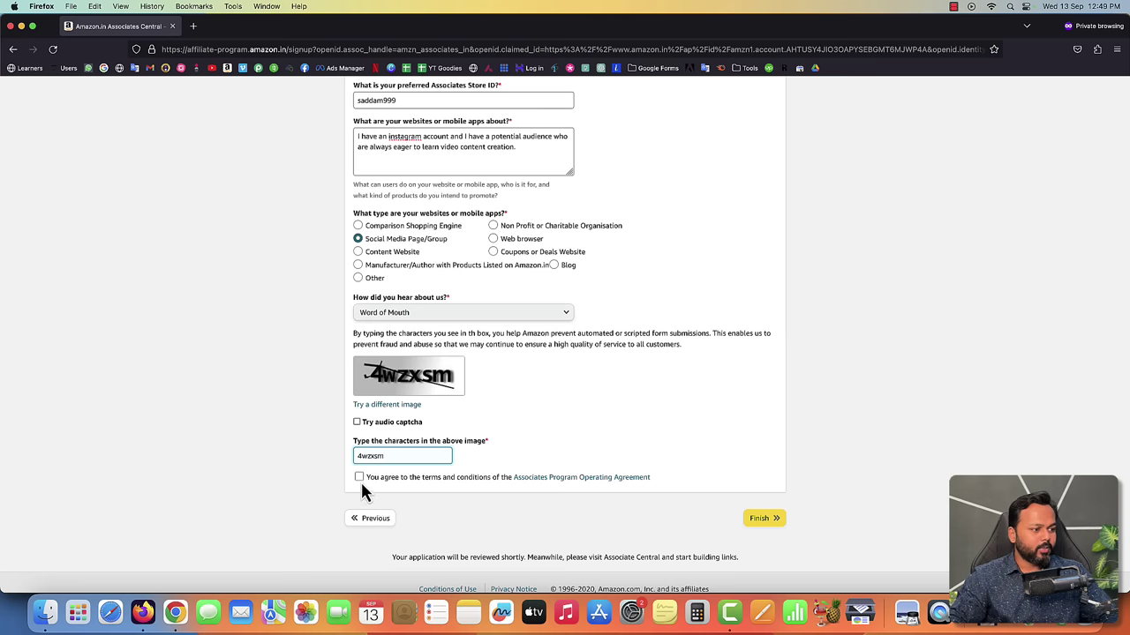
pyautogui.click(358, 478)
pyautogui.scroll(5, 668, 340)
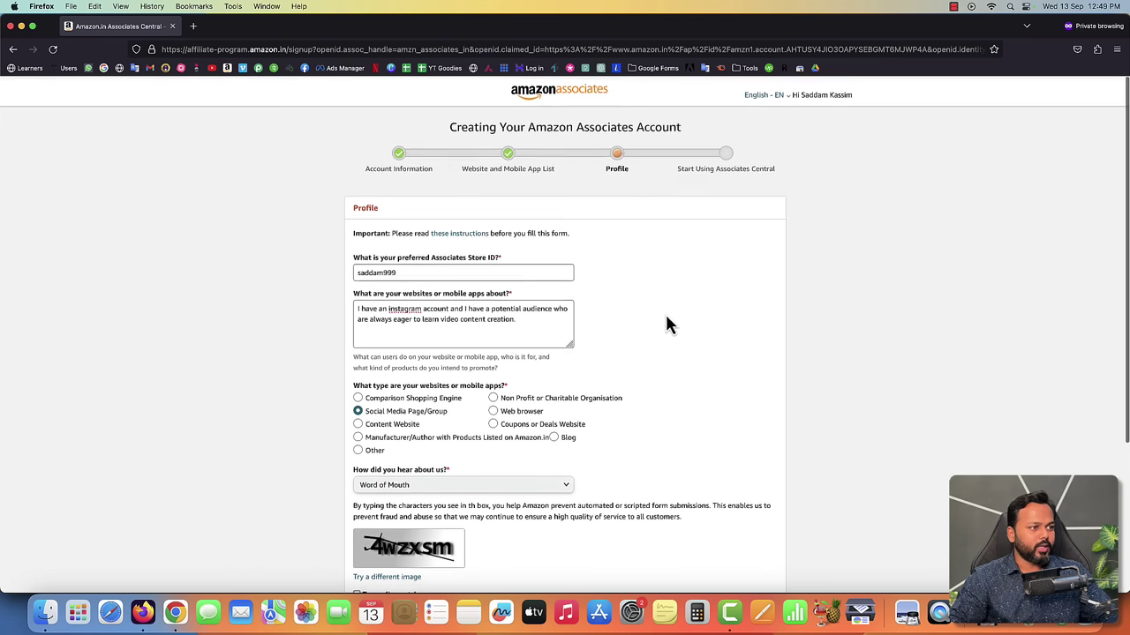
pyautogui.scroll(-5, 565, 413)
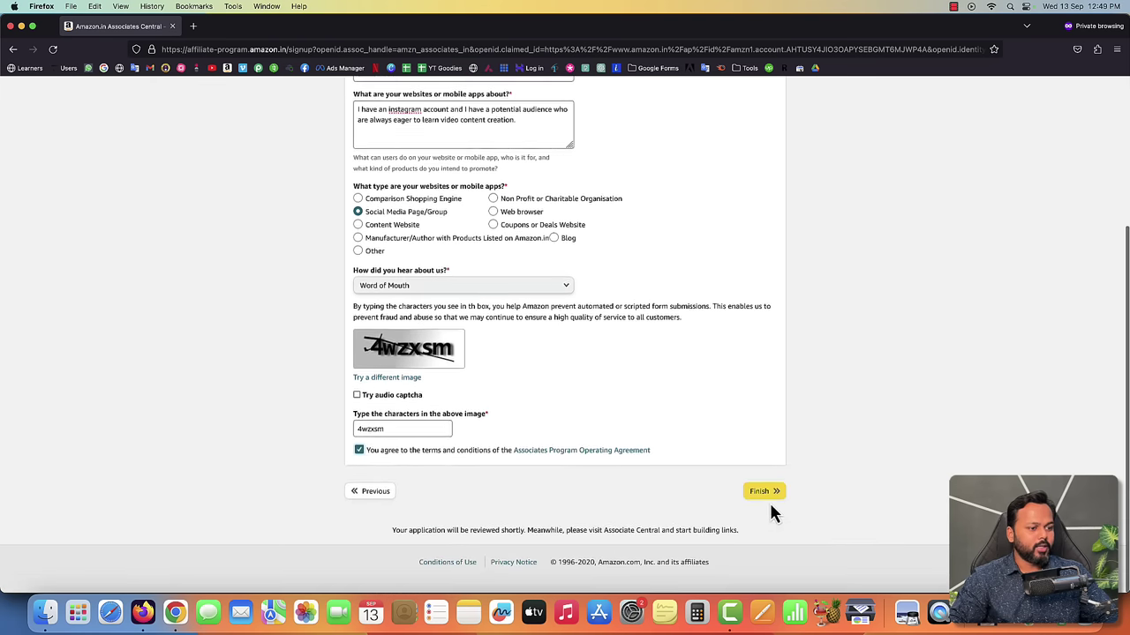
pyautogui.click(767, 495)
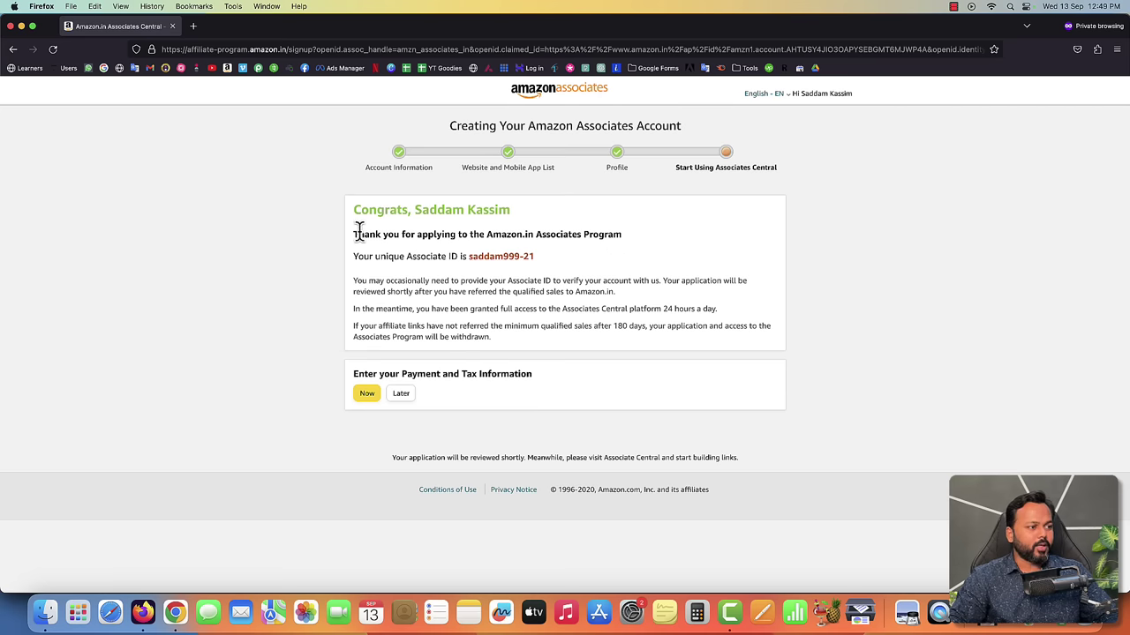
pyautogui.moveTo(356, 231); pyautogui.dragTo(621, 236)
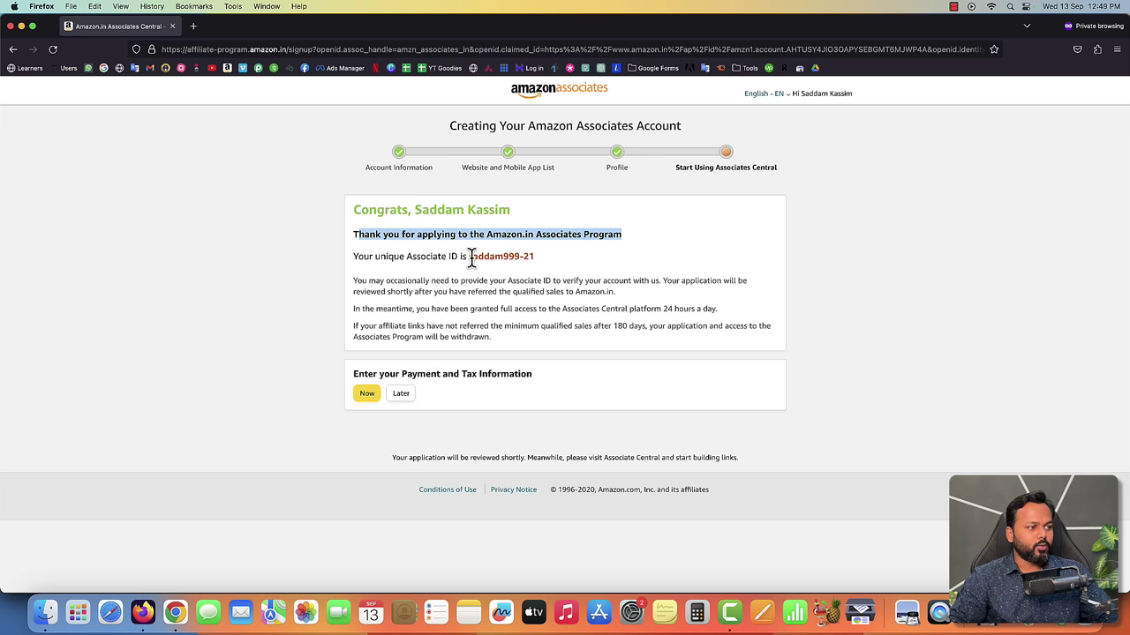
pyautogui.moveTo(468, 256); pyautogui.dragTo(533, 256)
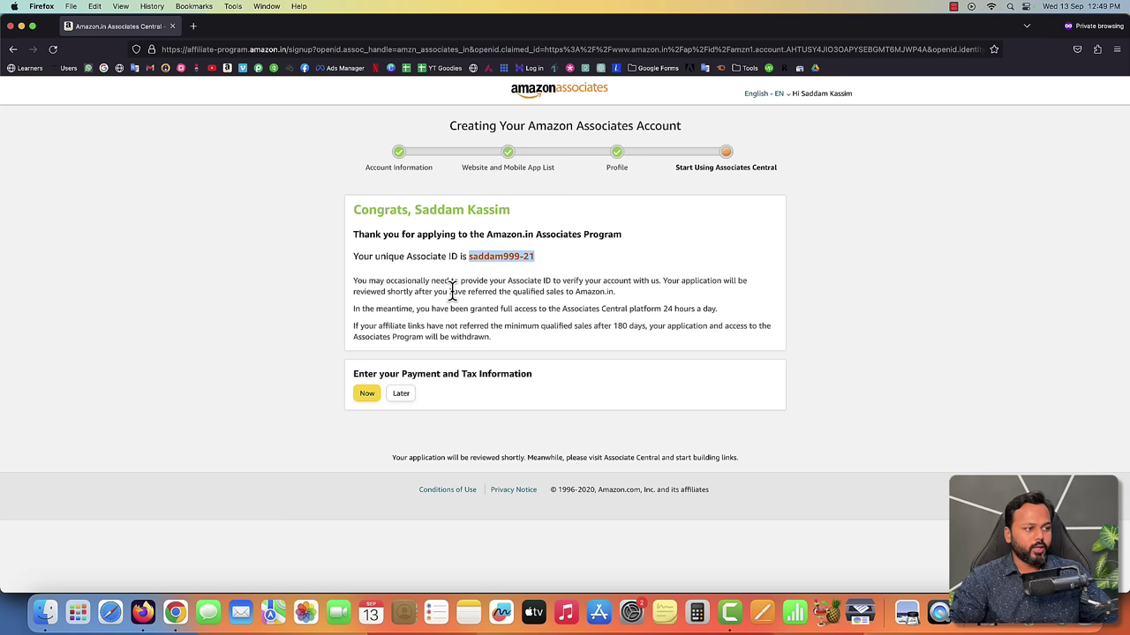
pyautogui.moveTo(352, 292); pyautogui.dragTo(440, 294)
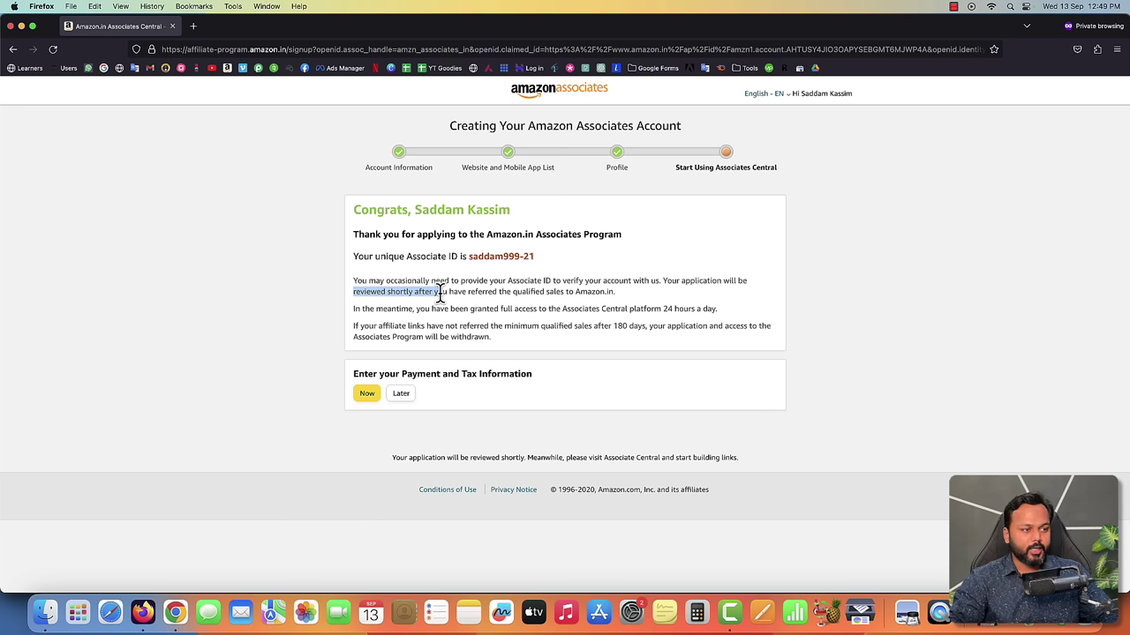
pyautogui.moveTo(627, 309); pyautogui.dragTo(702, 308)
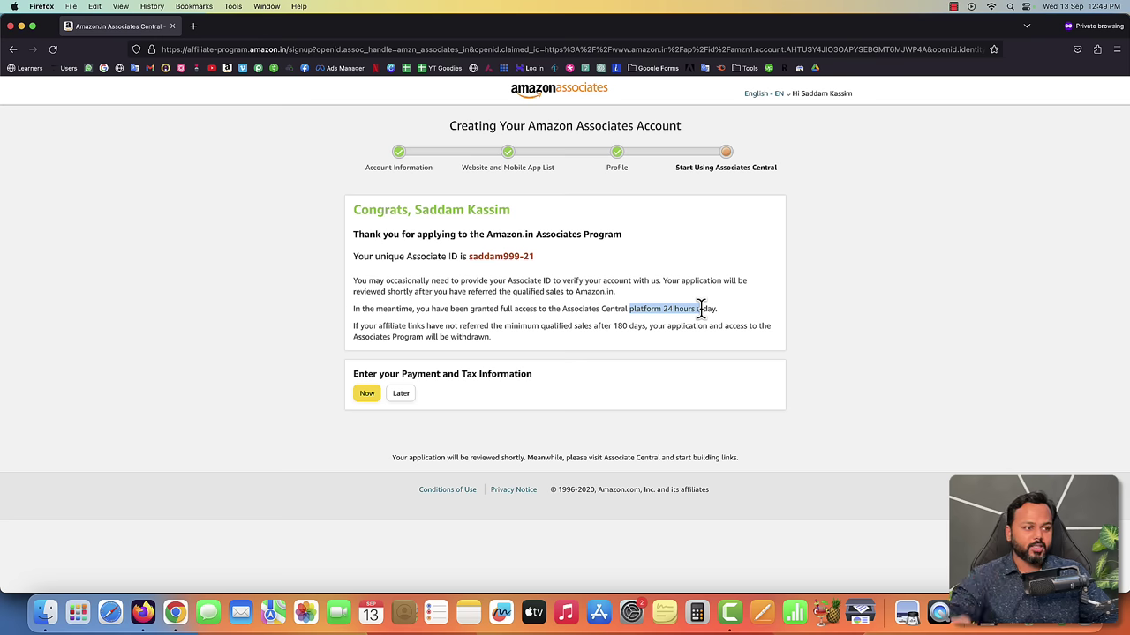
pyautogui.moveTo(701, 308); pyautogui.dragTo(705, 309)
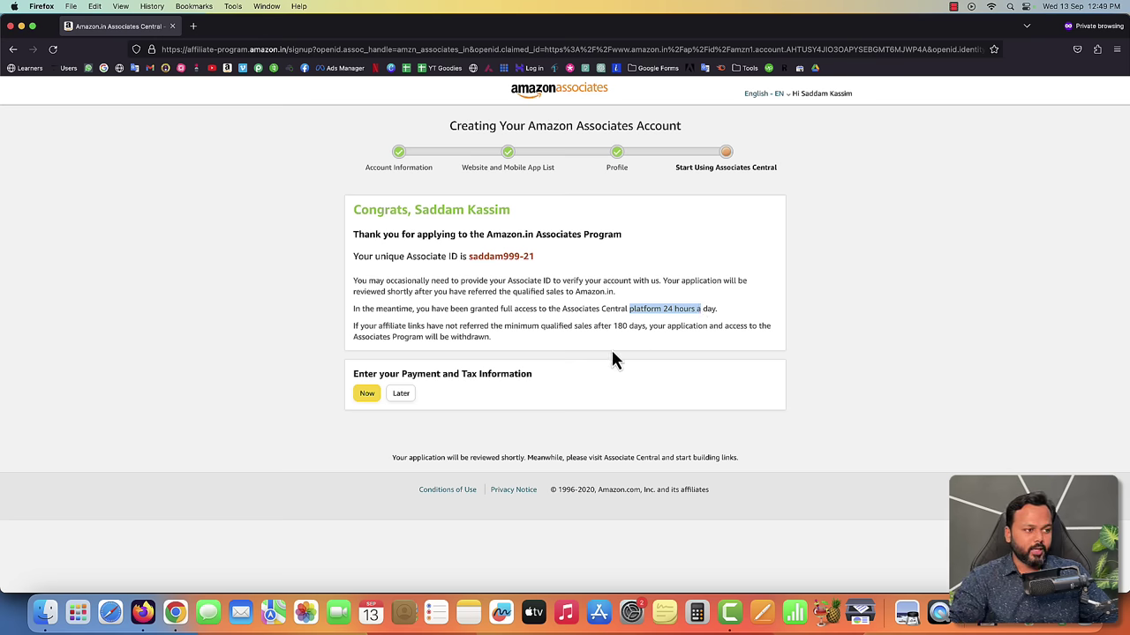
pyautogui.moveTo(403, 373); pyautogui.dragTo(528, 374)
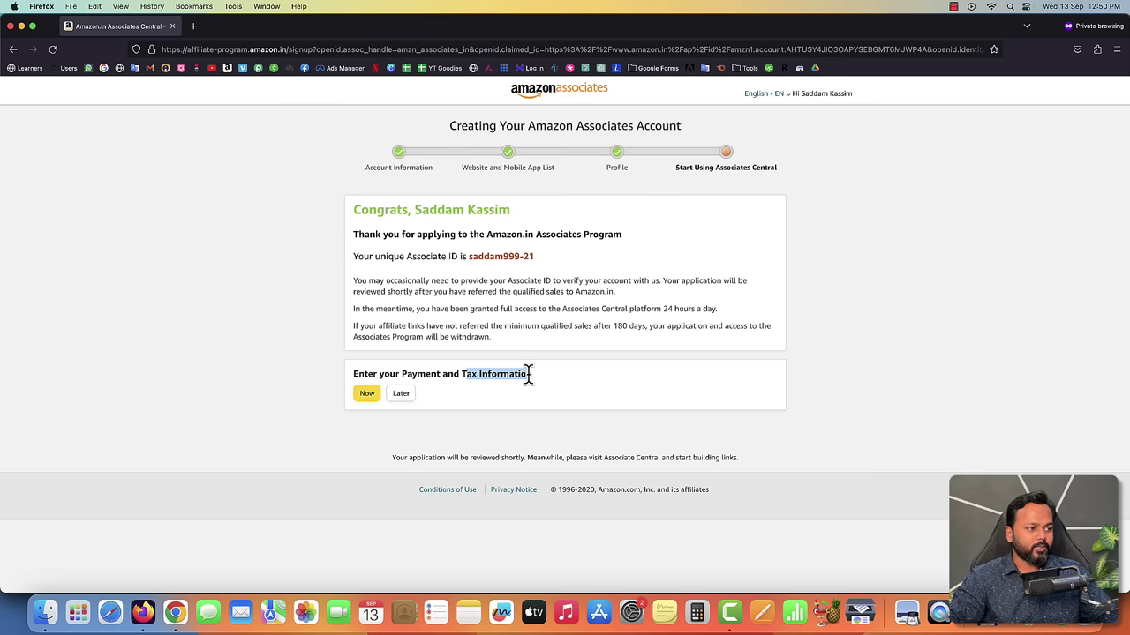
# - Start payment and tax setup, sign in with the saved password, then close the private window
pyautogui.click(367, 395)
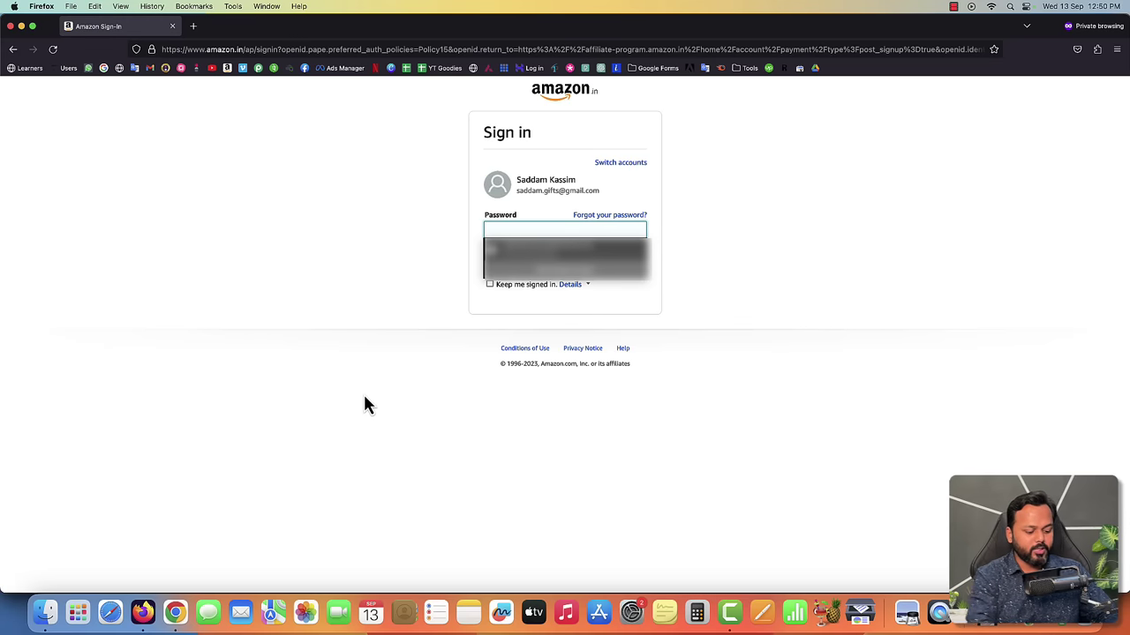
pyautogui.press('Down')
pyautogui.press('Return')
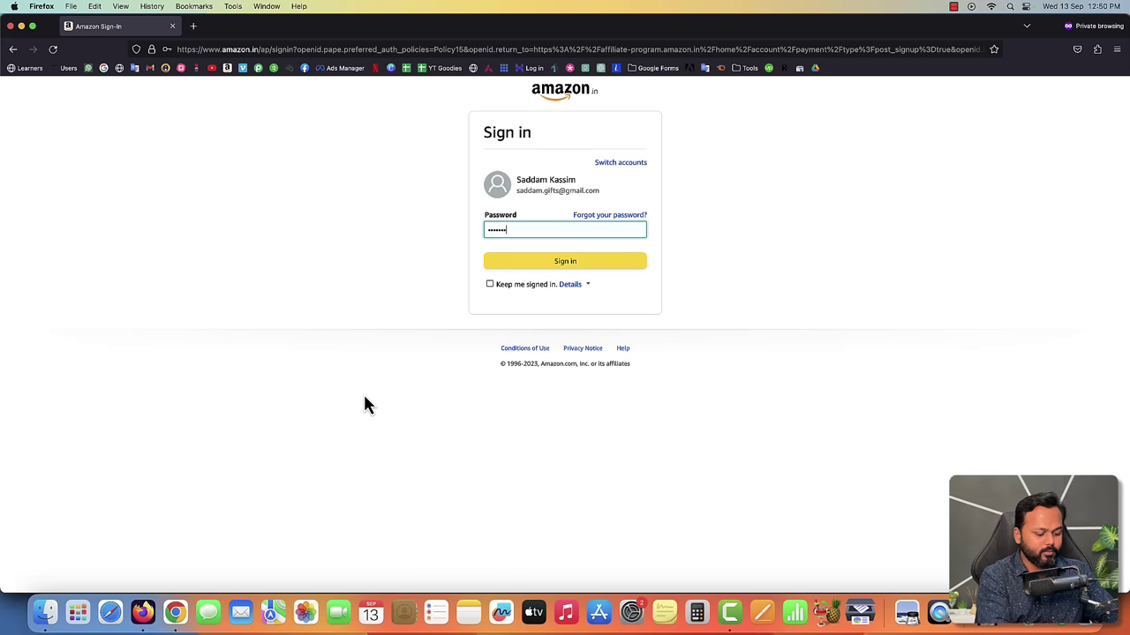
pyautogui.write('•••')
pyautogui.press('Return')
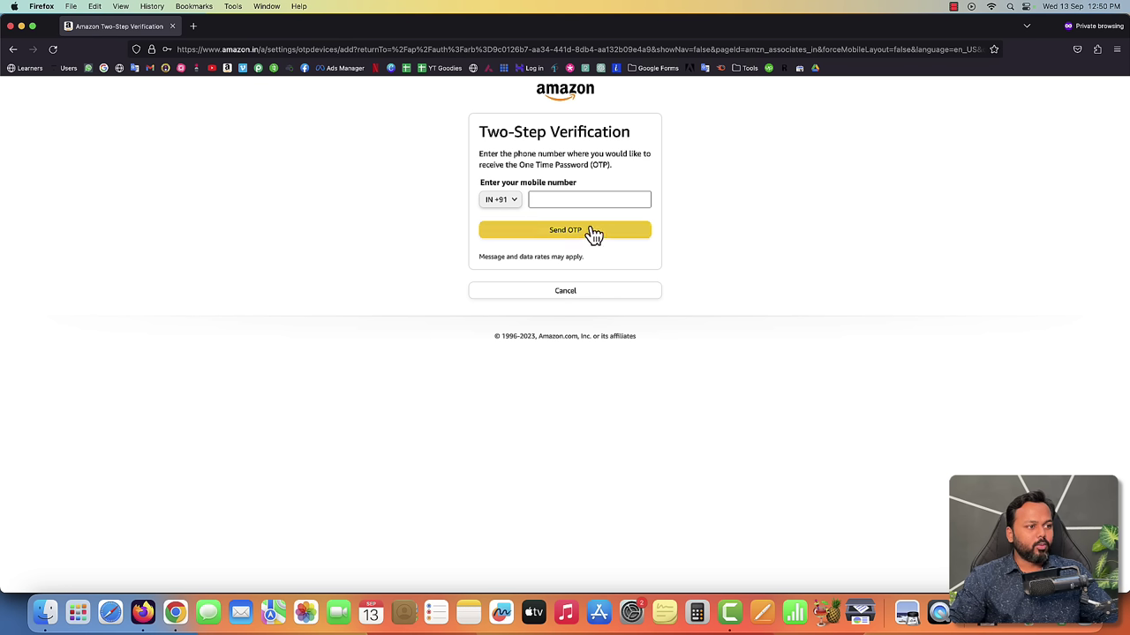
pyautogui.click(562, 200)
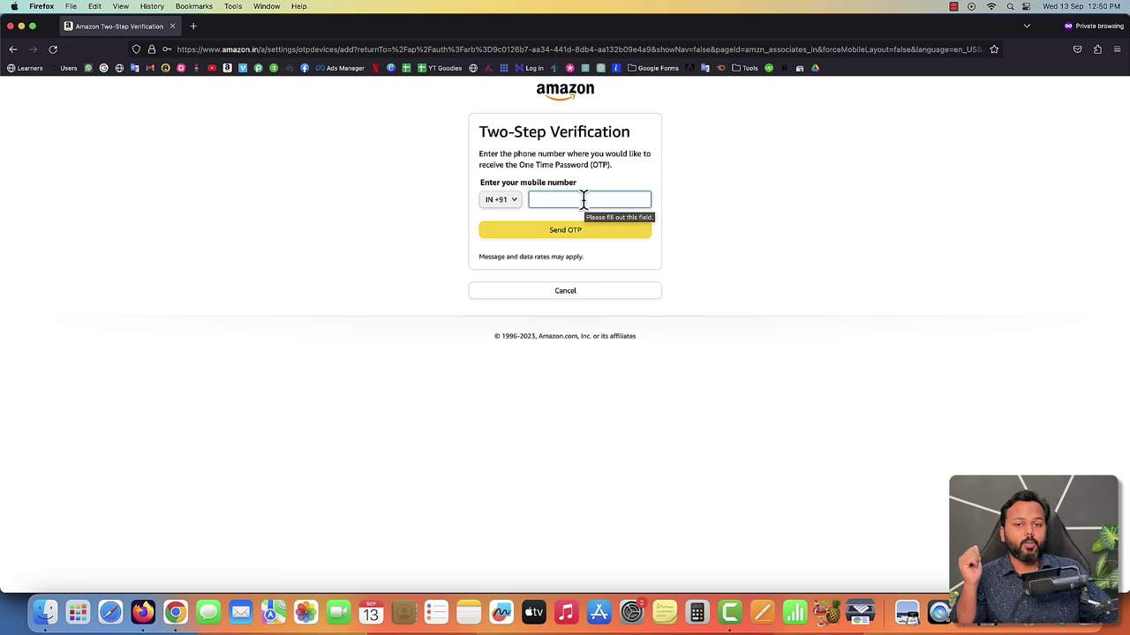
pyautogui.click(172, 26)
# - Close the Gmail OTP tab and open the signed-in Amazon.in home page in a new tab
pyautogui.click(693, 26)
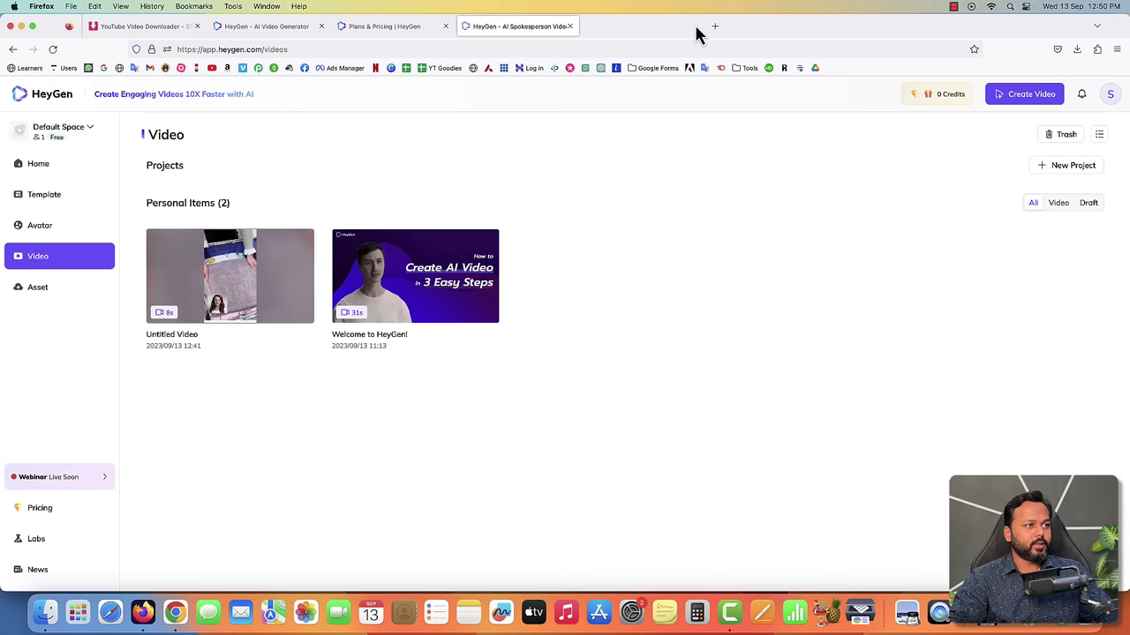
pyautogui.click(590, 26)
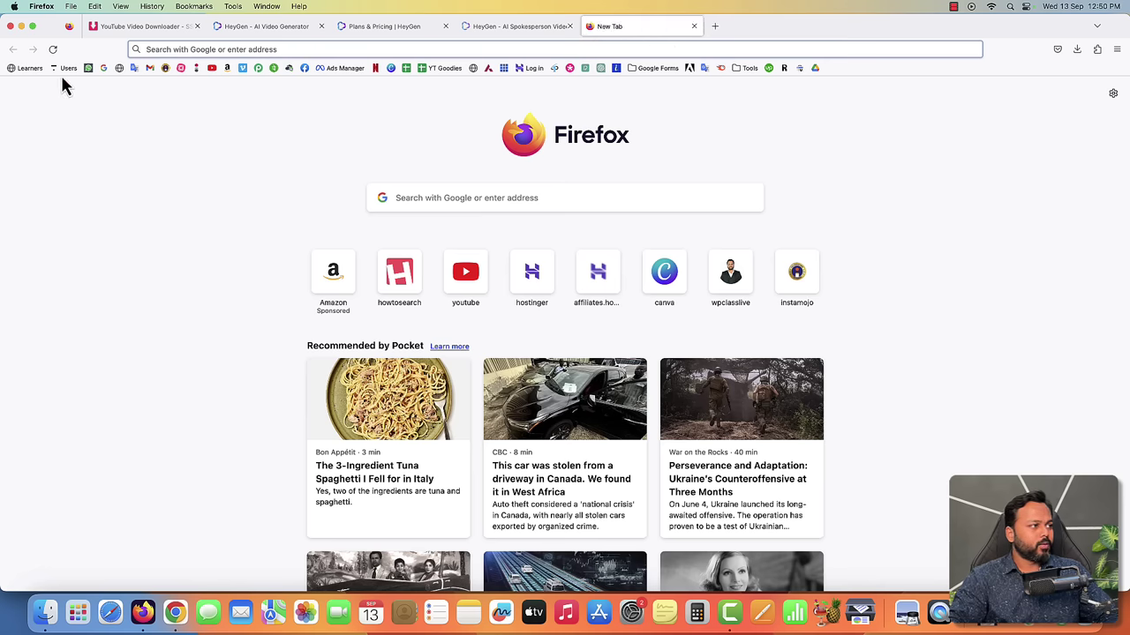
pyautogui.click(227, 69)
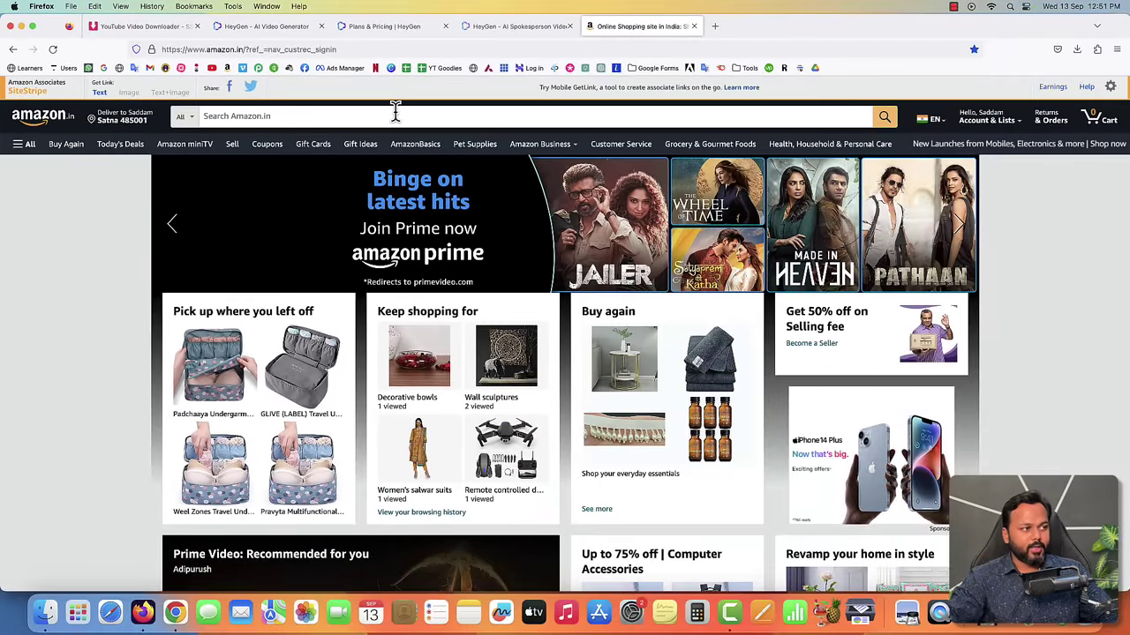
# - Search Amazon.in for 'coin tissue' and open the ₹199 Perfect Pricee Magic Coin tissue listing
pyautogui.click(395, 113)
pyautogui.write('coin ')
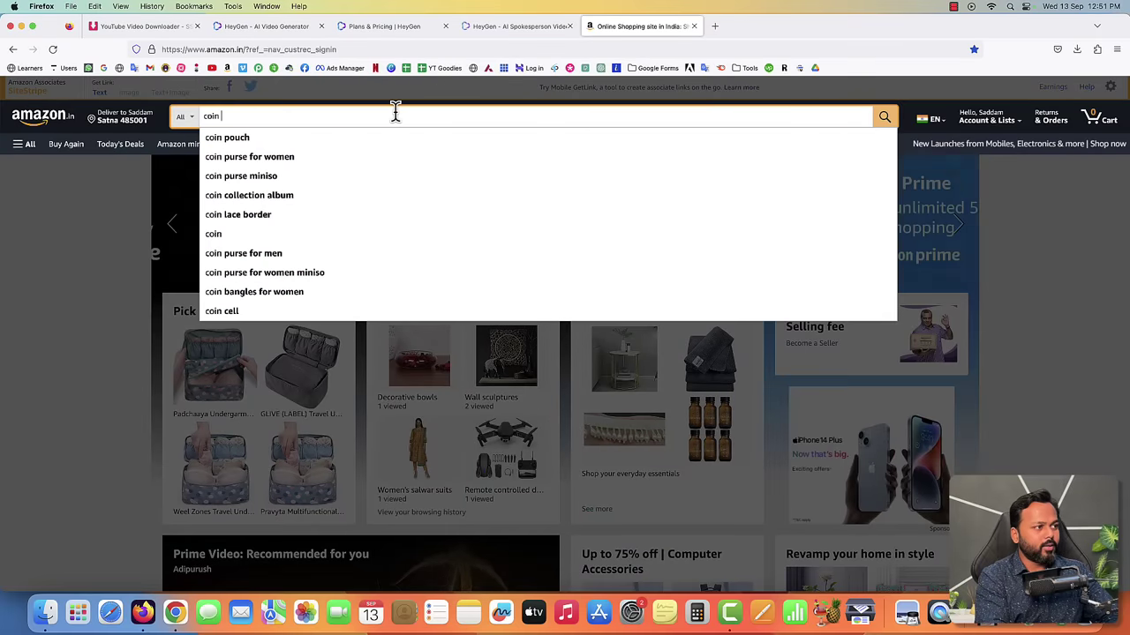
pyautogui.write('tissue')
pyautogui.press('Return')
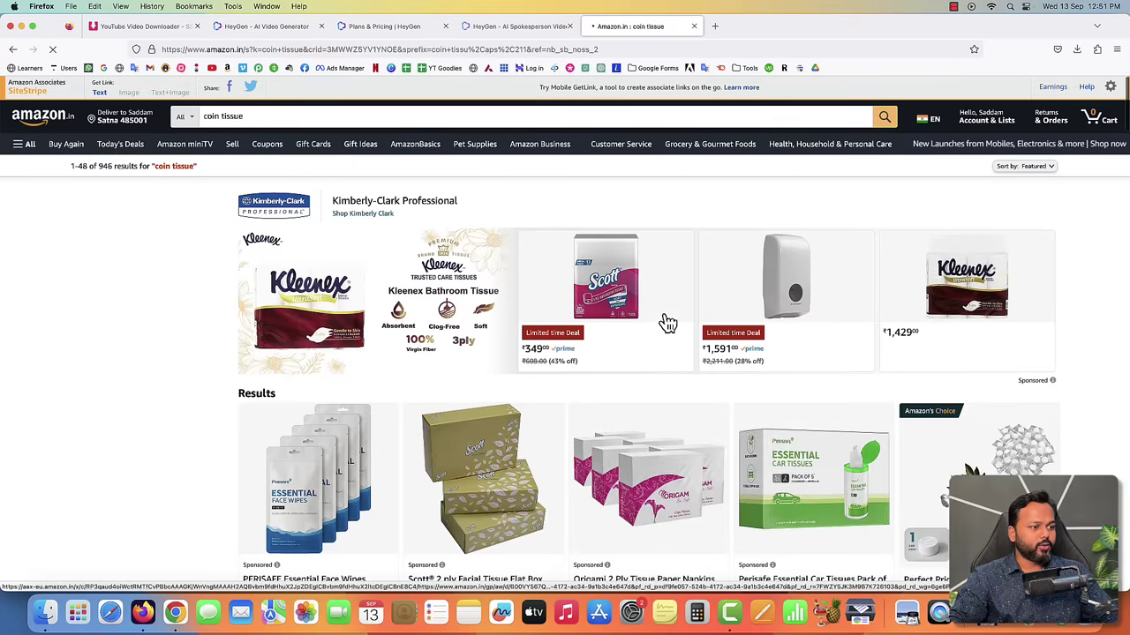
pyautogui.scroll(-5, 668, 324)
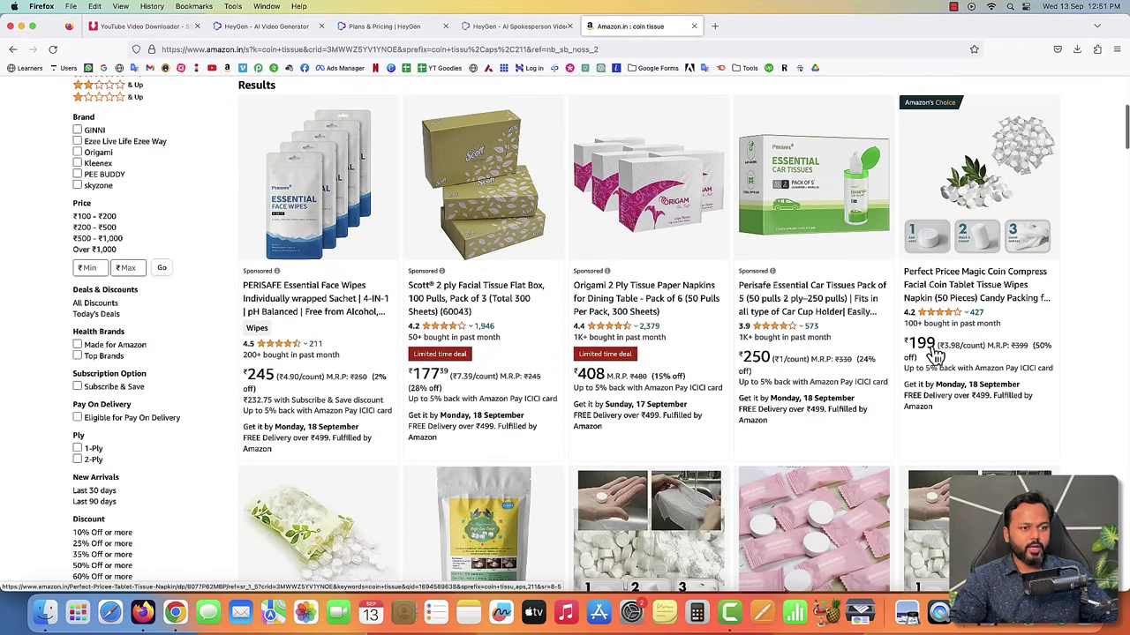
pyautogui.click(971, 226)
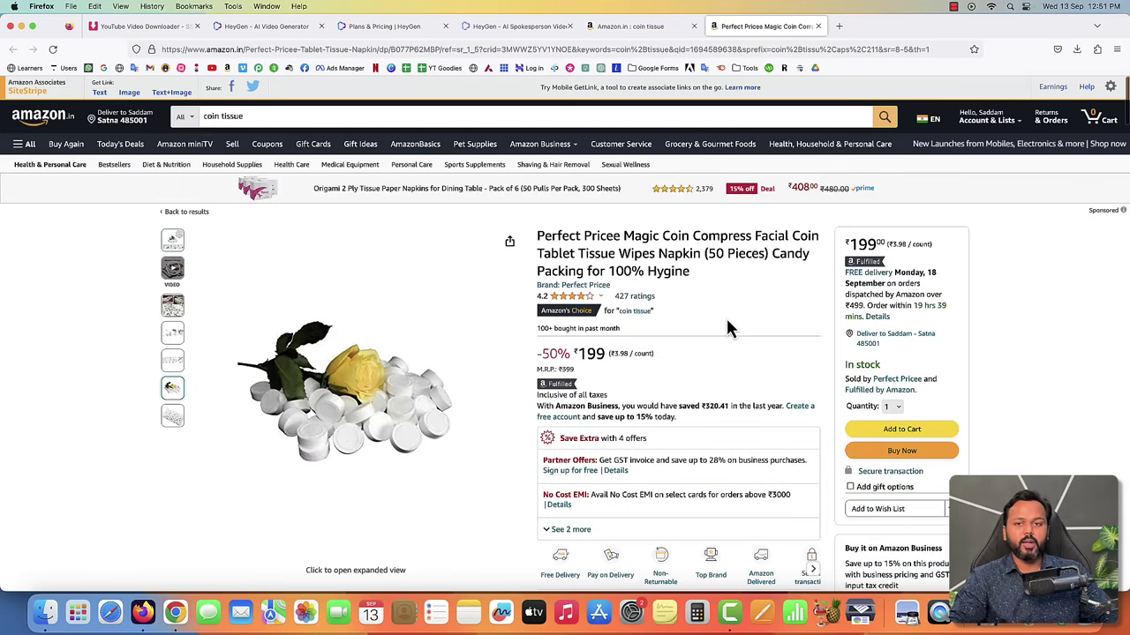
pyautogui.moveTo(577, 353); pyautogui.dragTo(596, 352)
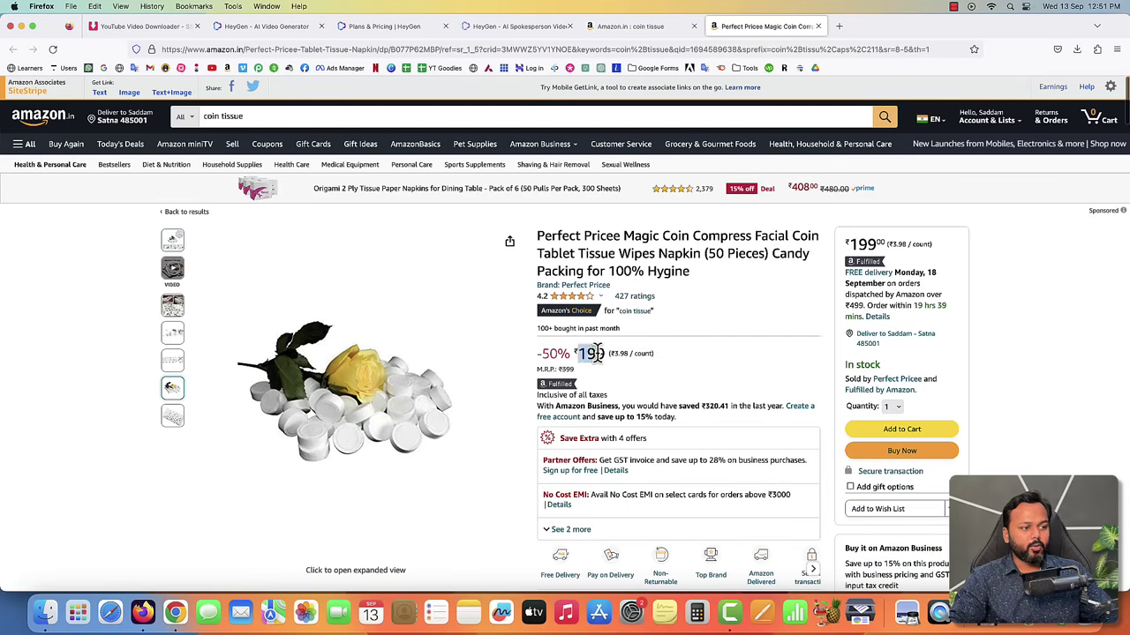
pyautogui.click(715, 325)
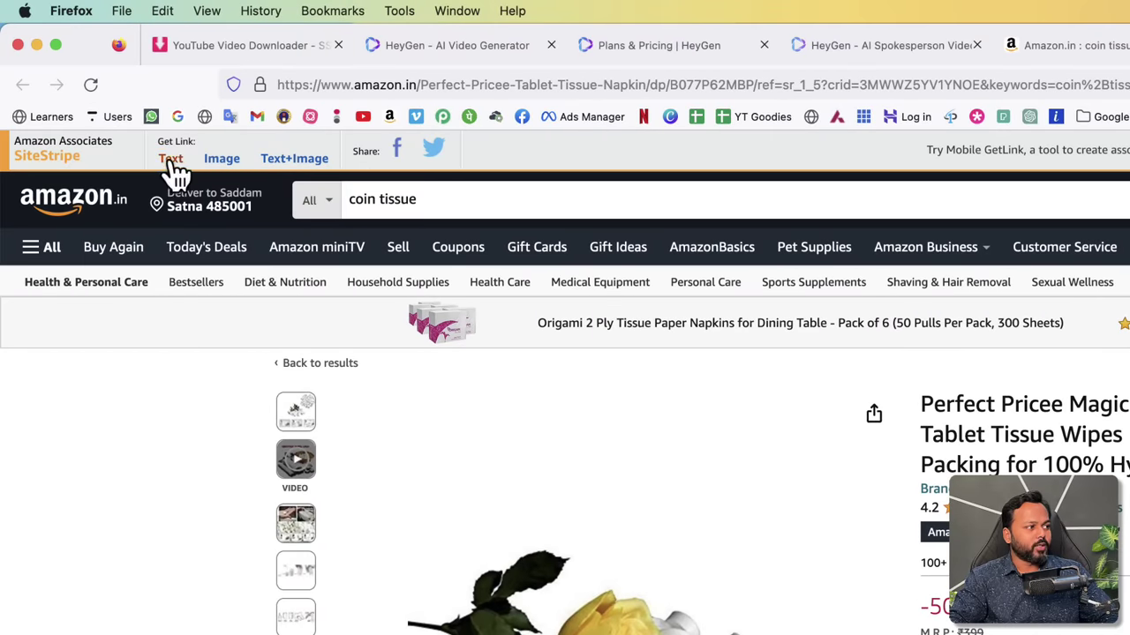
# - Request a SiteStripe text link for the coin tissue and note the excluded-product notice
pyautogui.click(172, 166)
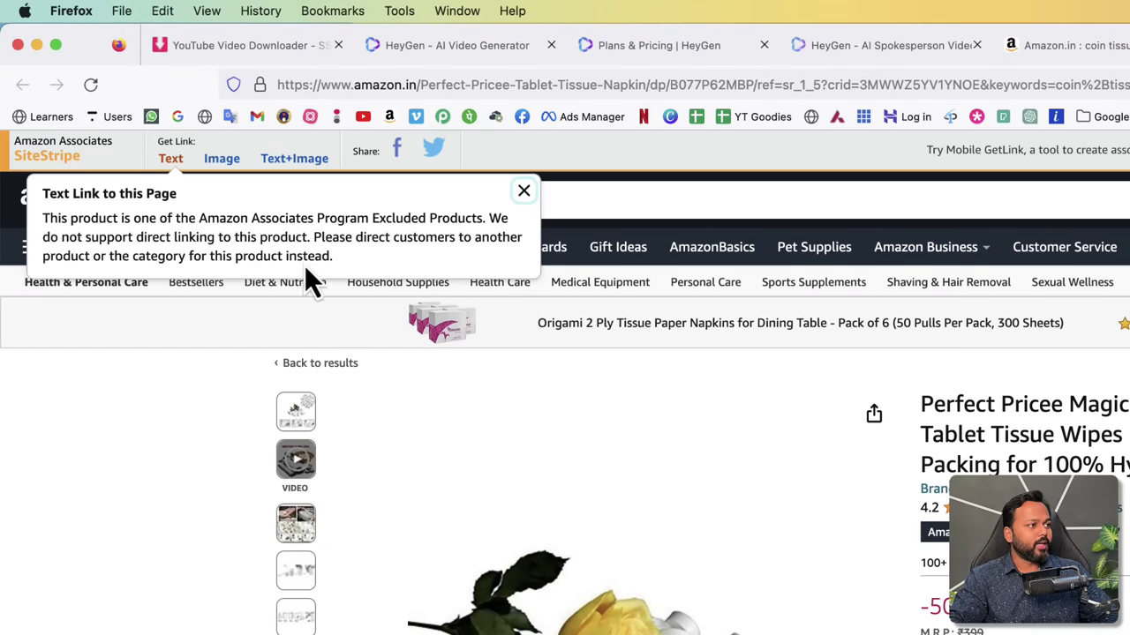
pyautogui.moveTo(253, 217); pyautogui.dragTo(441, 218)
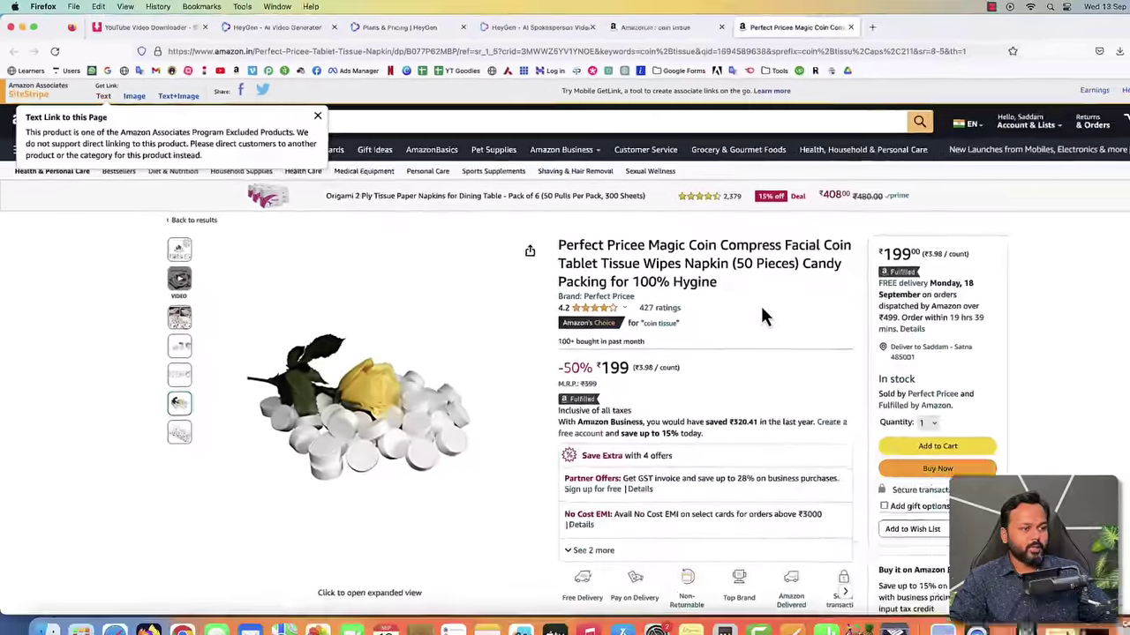
pyautogui.scroll(-15, 736, 303)
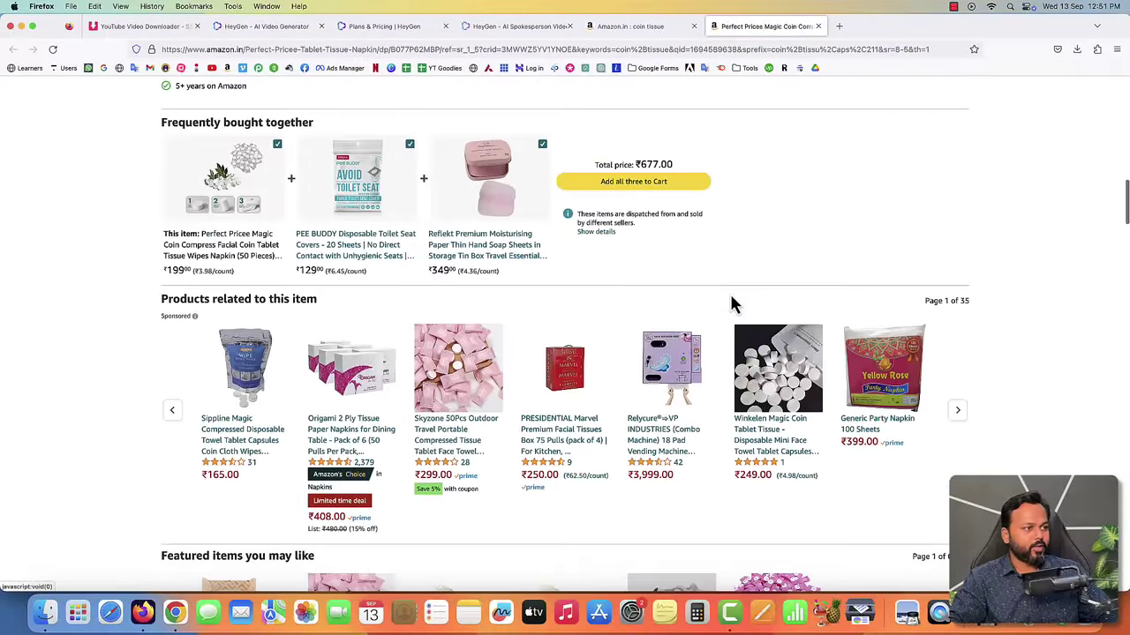
# - Open the ₹299 Skyzone 50Pcs compressed tissue product and copy its short SiteStripe text link
pyautogui.click(474, 388)
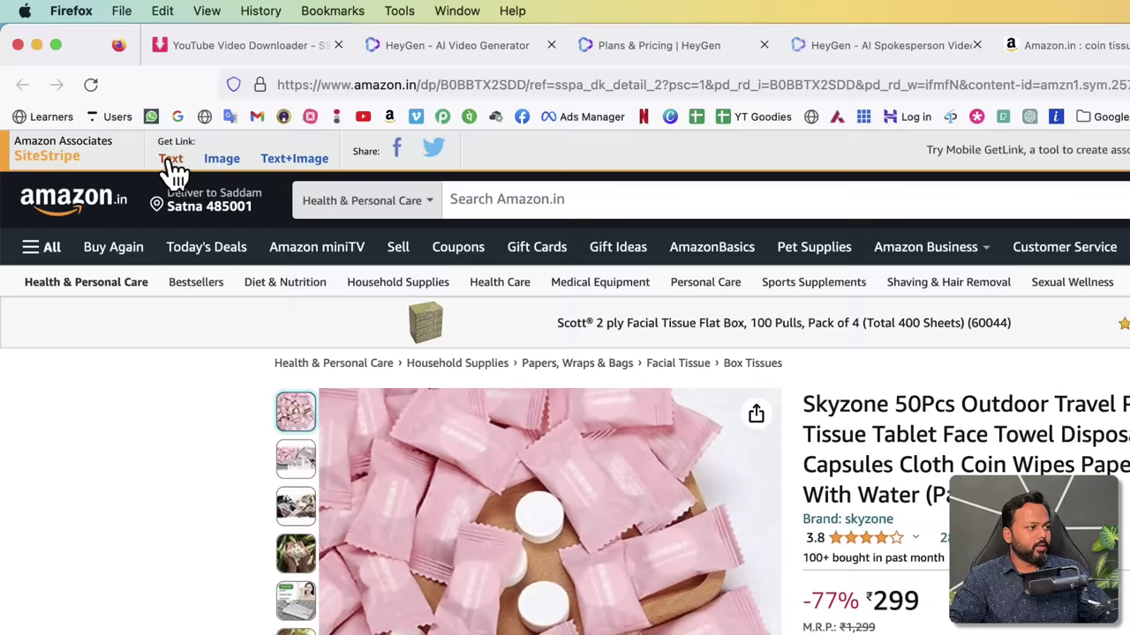
pyautogui.click(172, 163)
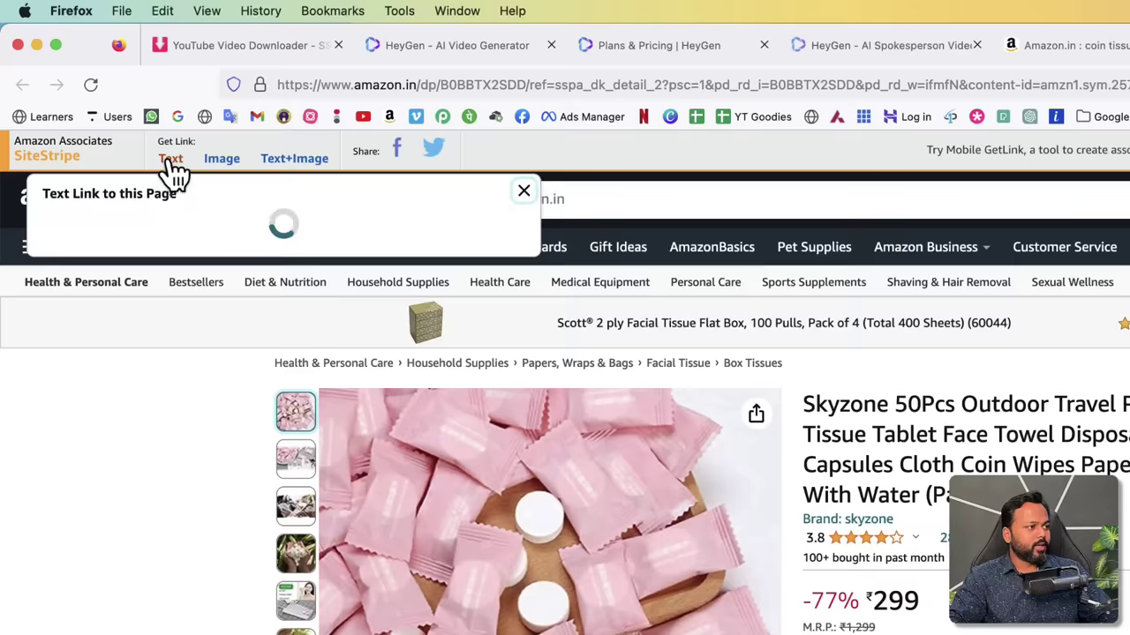
pyautogui.rightClick(114, 333)
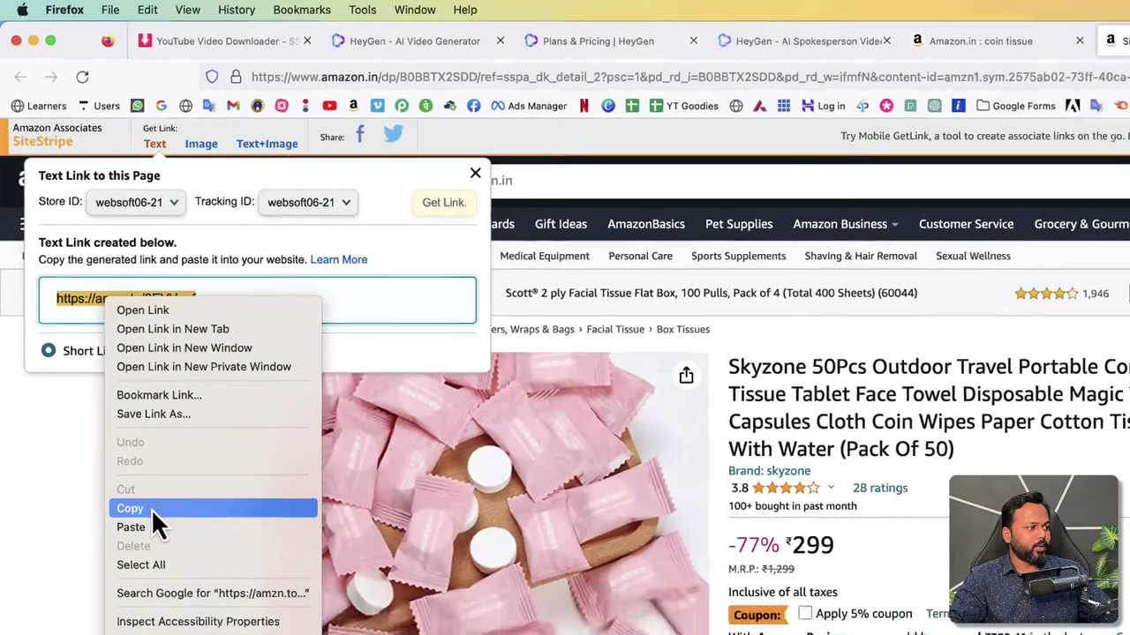
pyautogui.click(145, 560)
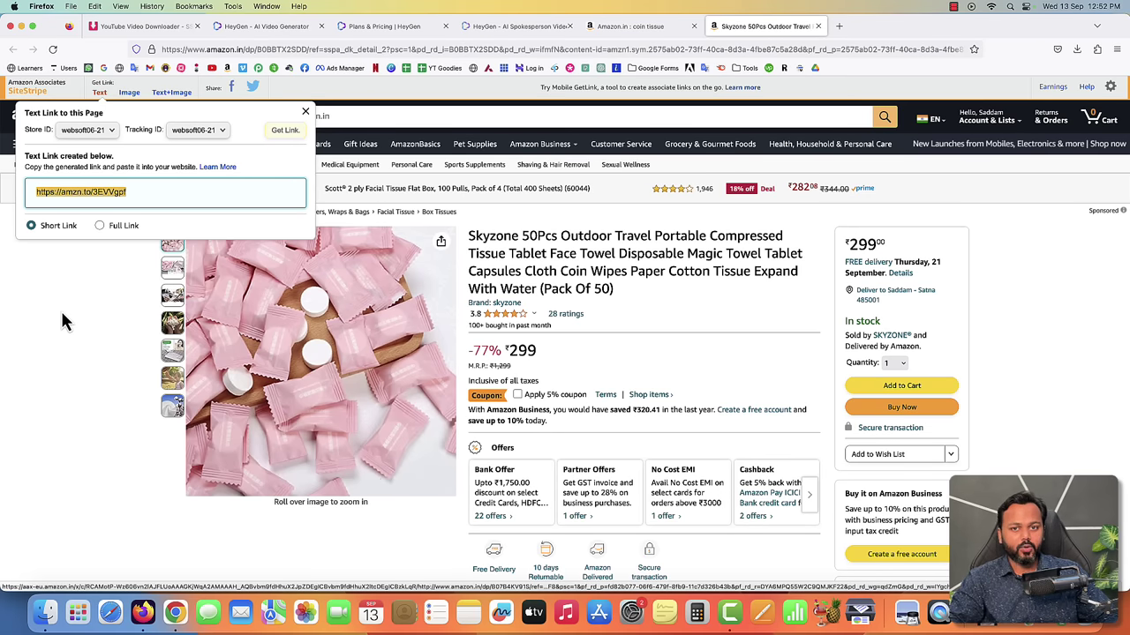
pyautogui.click(61, 319)
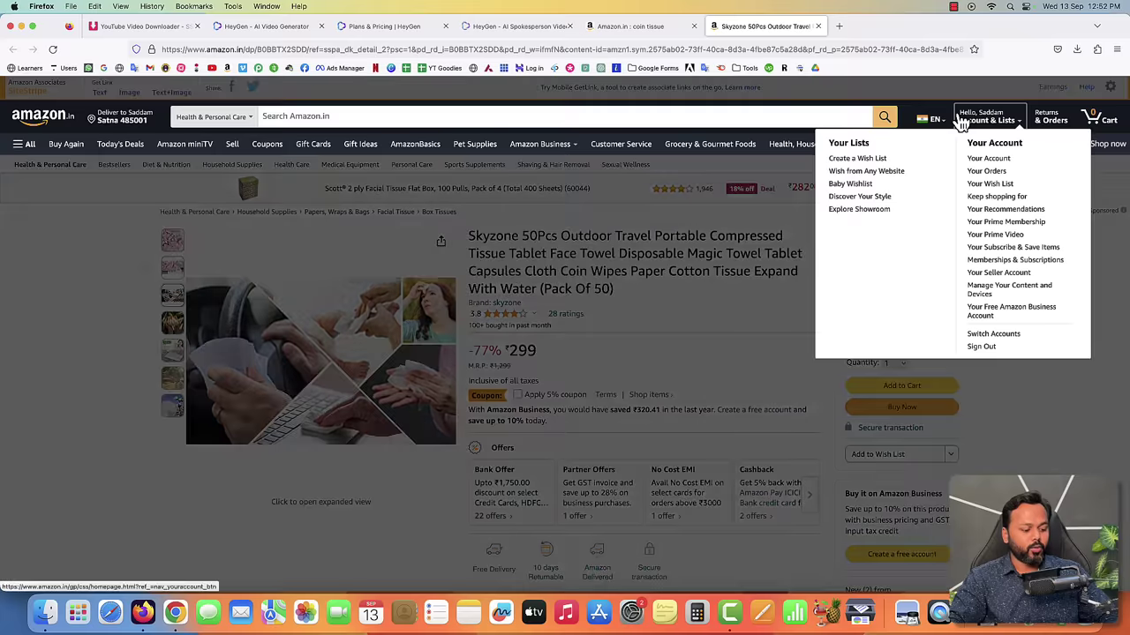
# - Bring the Finder Downloads window forward and play Untitled Video(1).mp4
pyautogui.moveTo(963, 119)
pyautogui.hotkey('ctrl', 'Up')
pyautogui.click(471, 371)
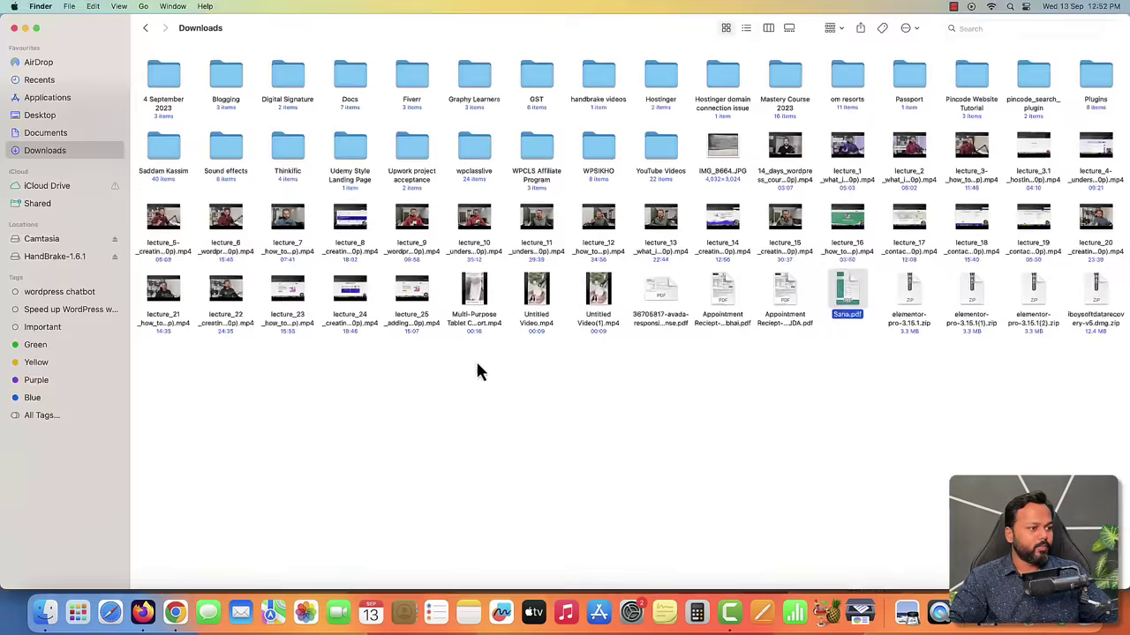
pyautogui.doubleClick(605, 310)
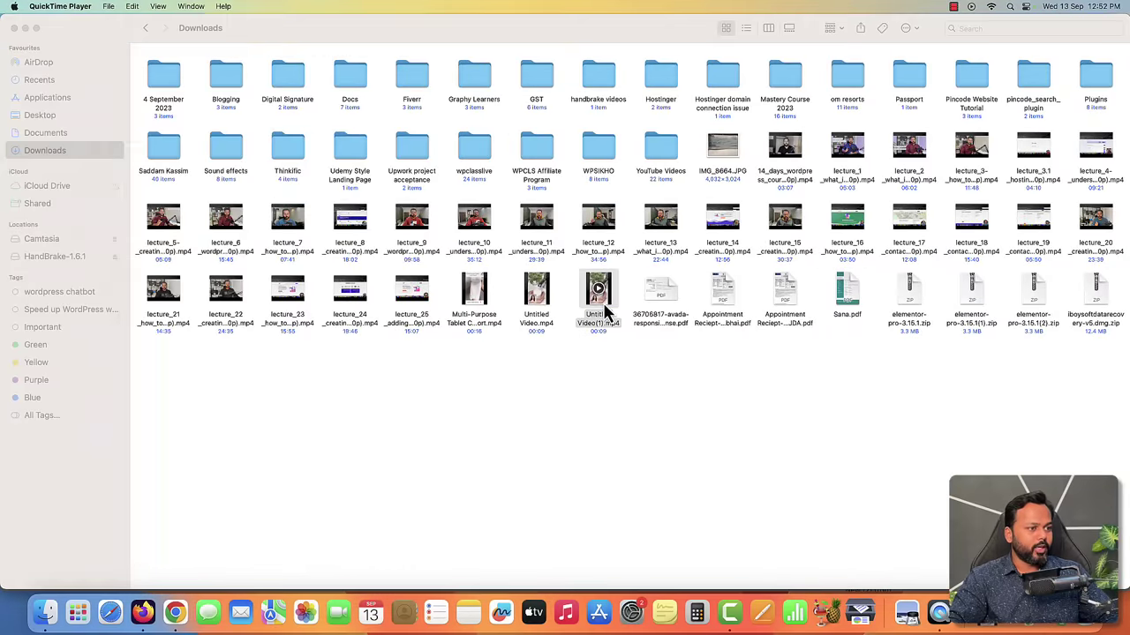